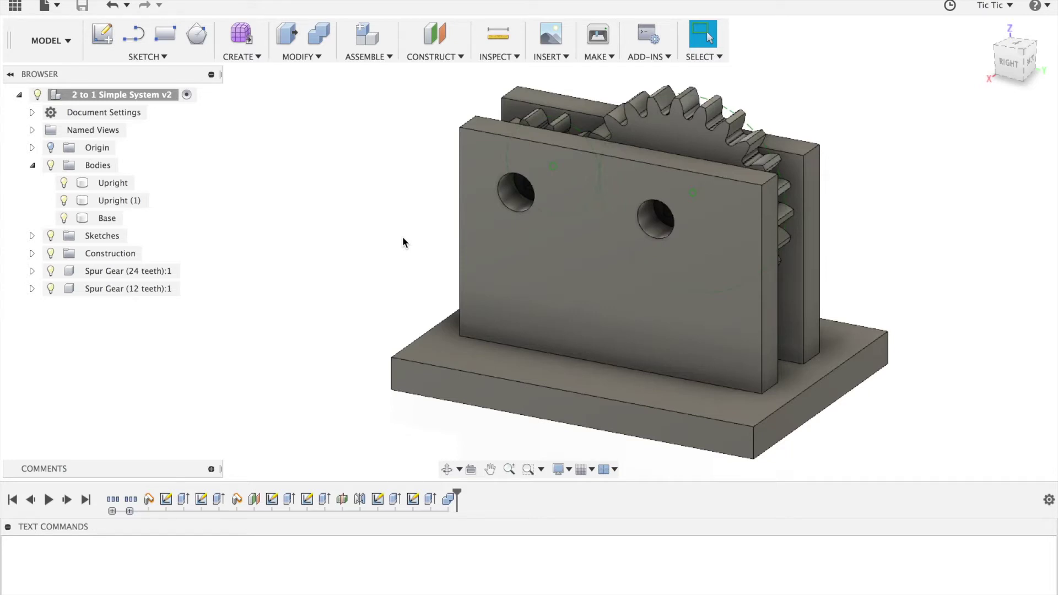
# - Create a construction plane offset 3.5 mm outward from the outer face of the upright with the two round holes
pyautogui.click(447, 54)
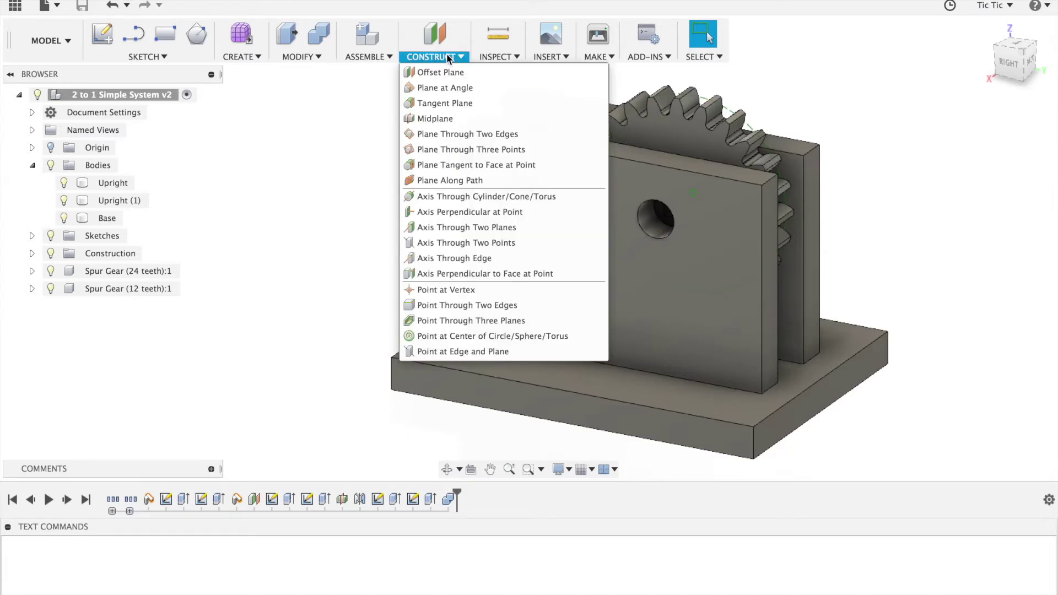
pyautogui.click(435, 72)
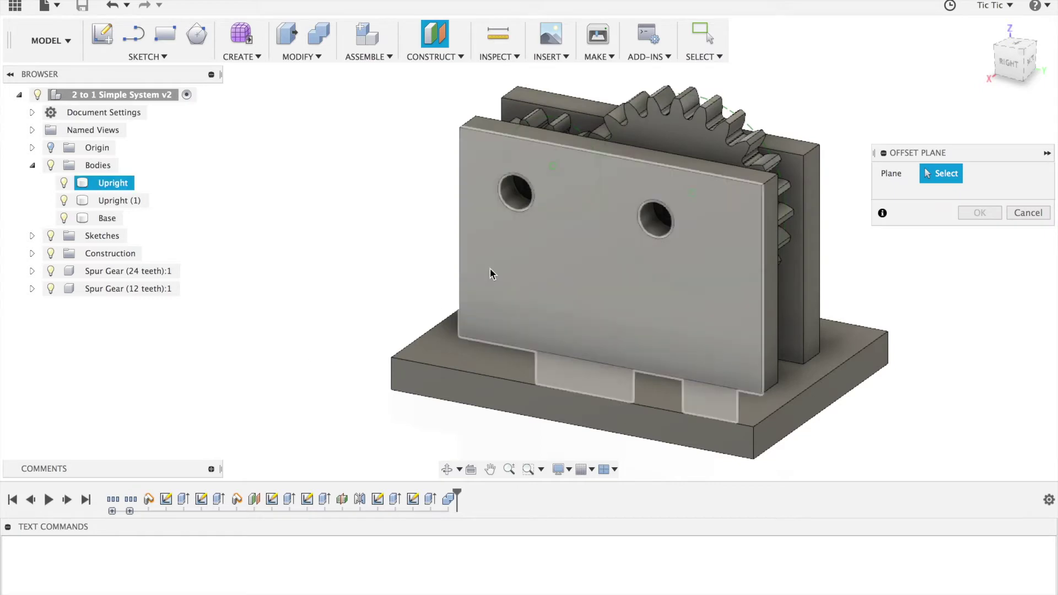
pyautogui.click(490, 270)
pyautogui.write('3.5')
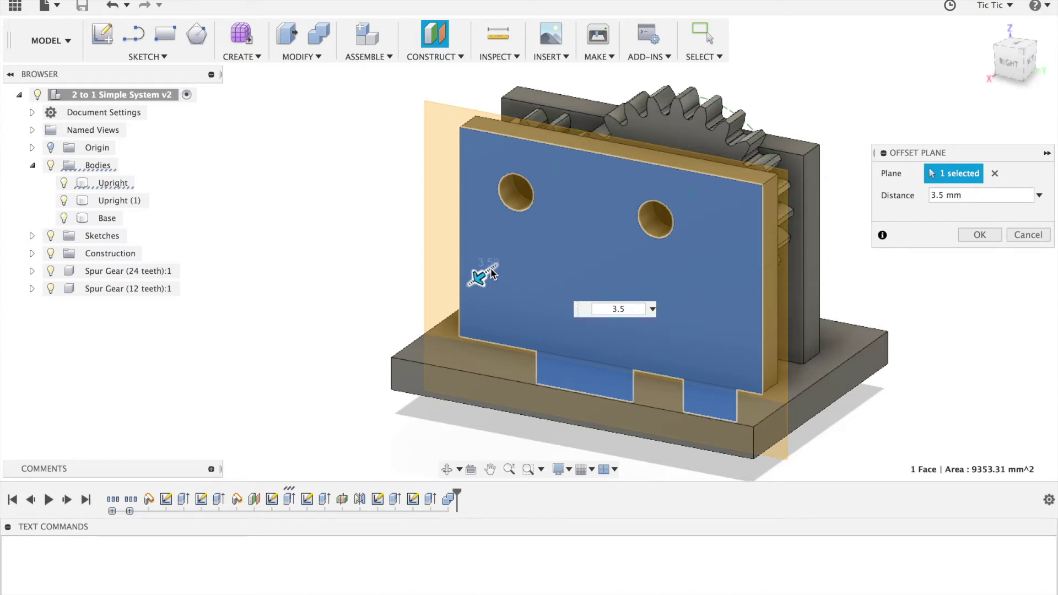
pyautogui.press('Return')
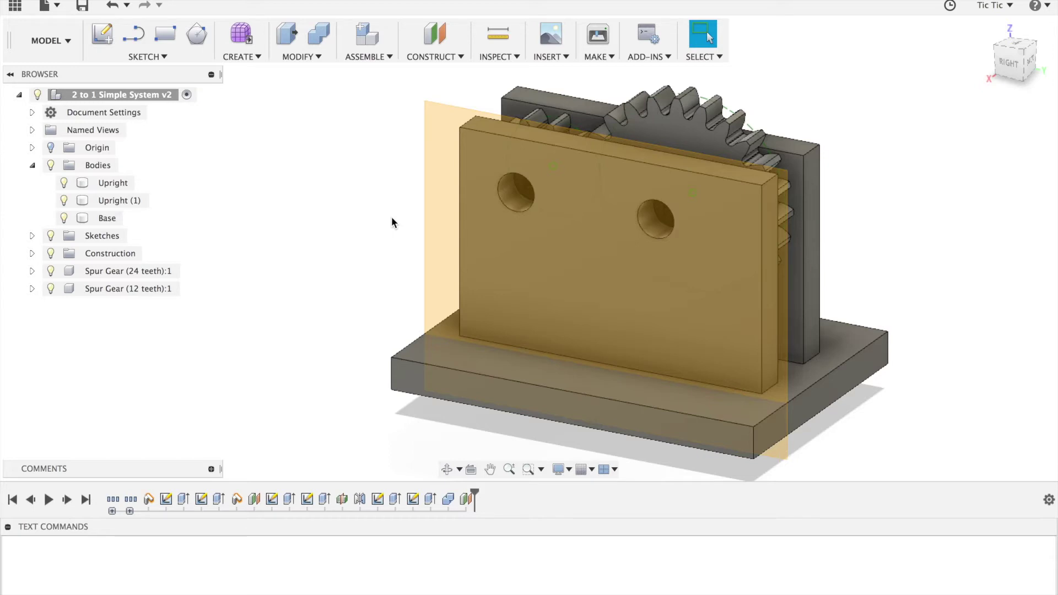
# - Start a sketch on the new offset plane and draw a 30 mm diameter circle centred on the small gear's shaft hole
pyautogui.click(157, 57)
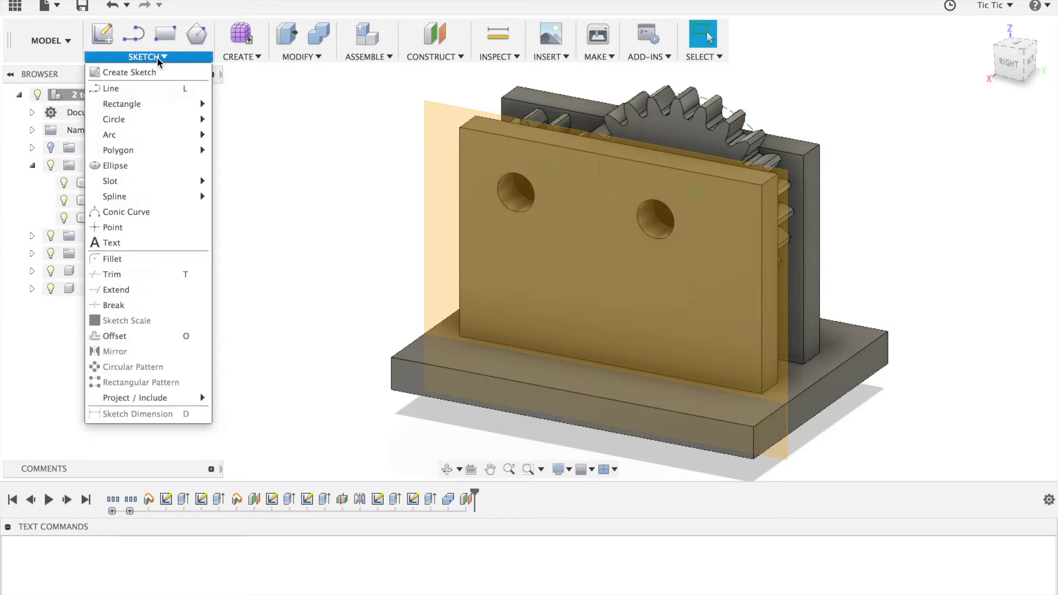
pyautogui.moveTo(123, 121)
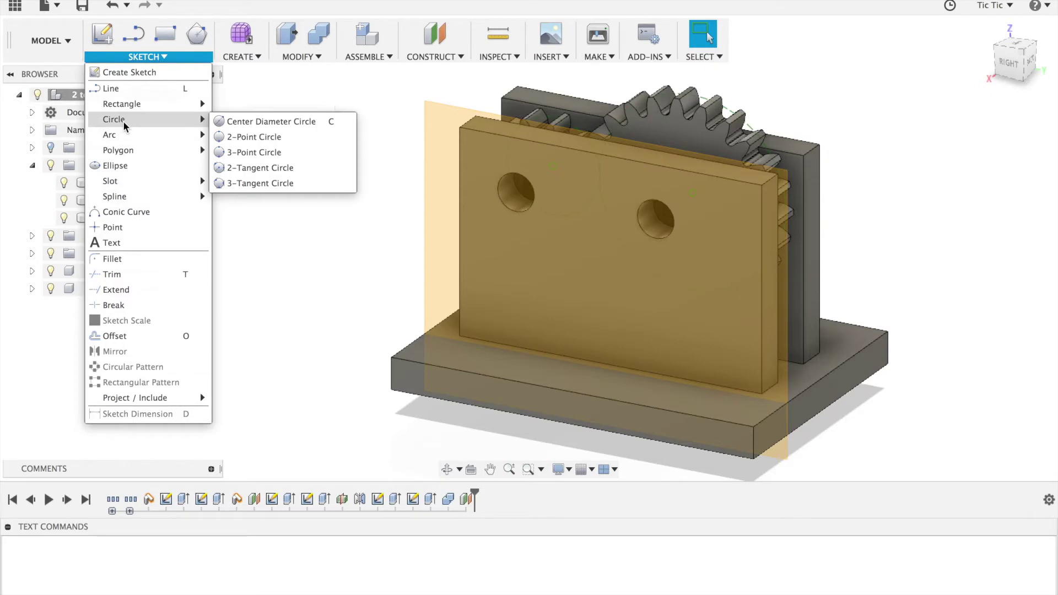
pyautogui.click(270, 121)
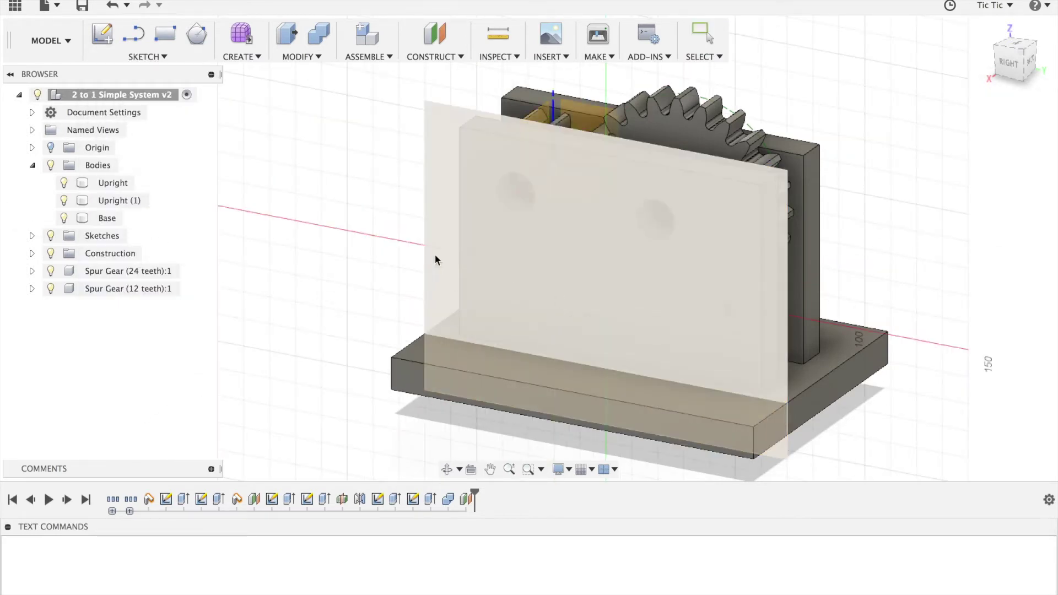
pyautogui.click(461, 231)
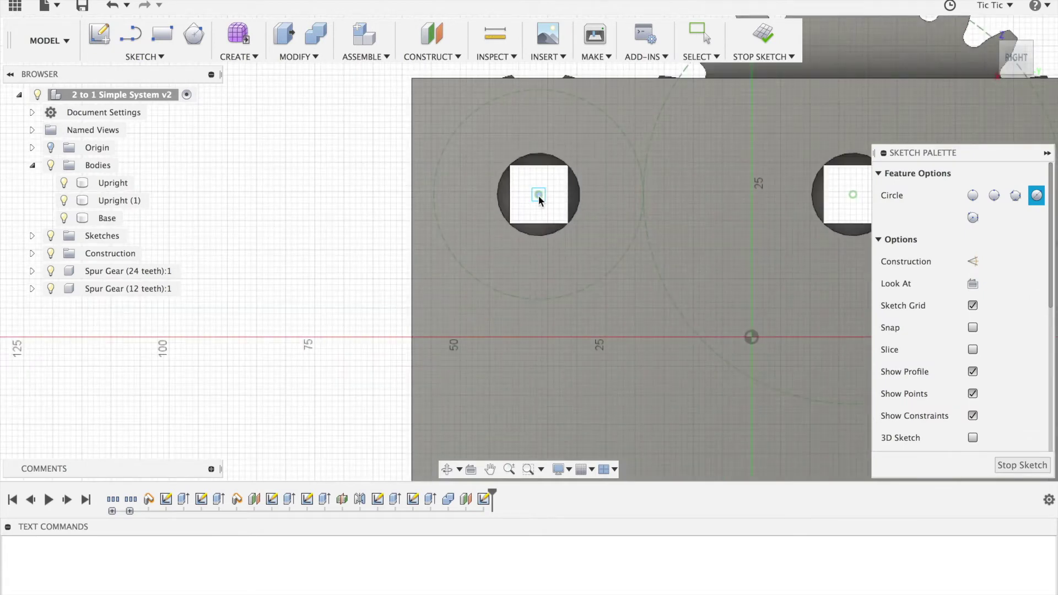
pyautogui.click(563, 198)
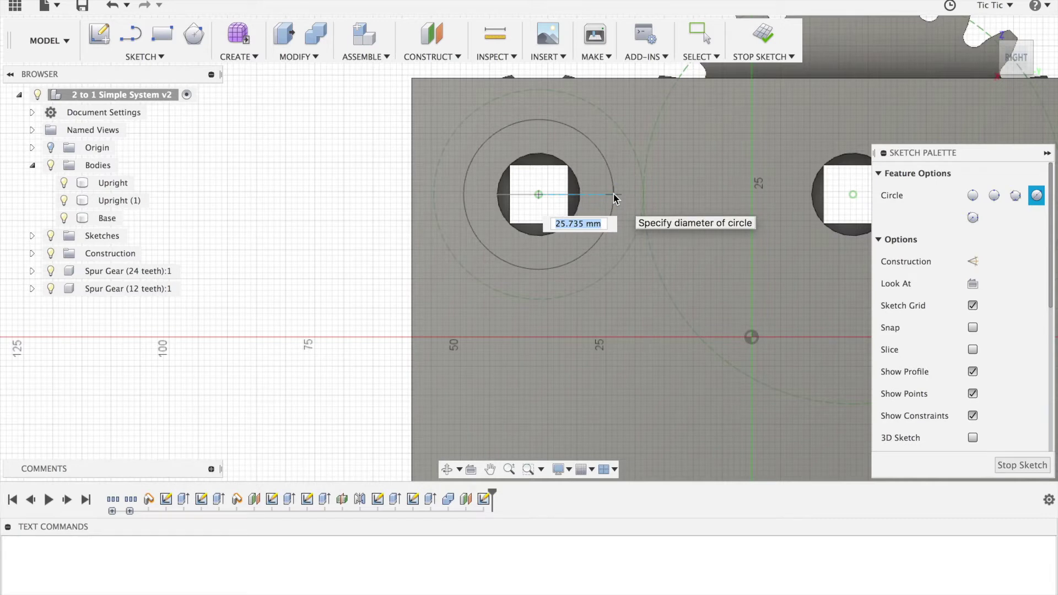
pyautogui.write('30')
pyautogui.press('Tab')
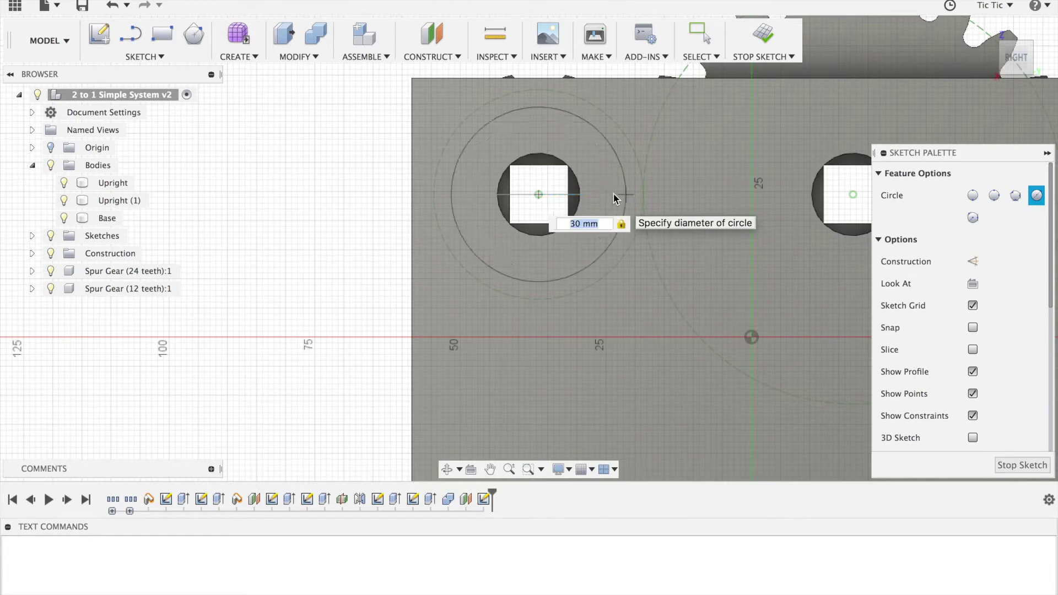
pyautogui.press('Return')
pyautogui.press('Escape')
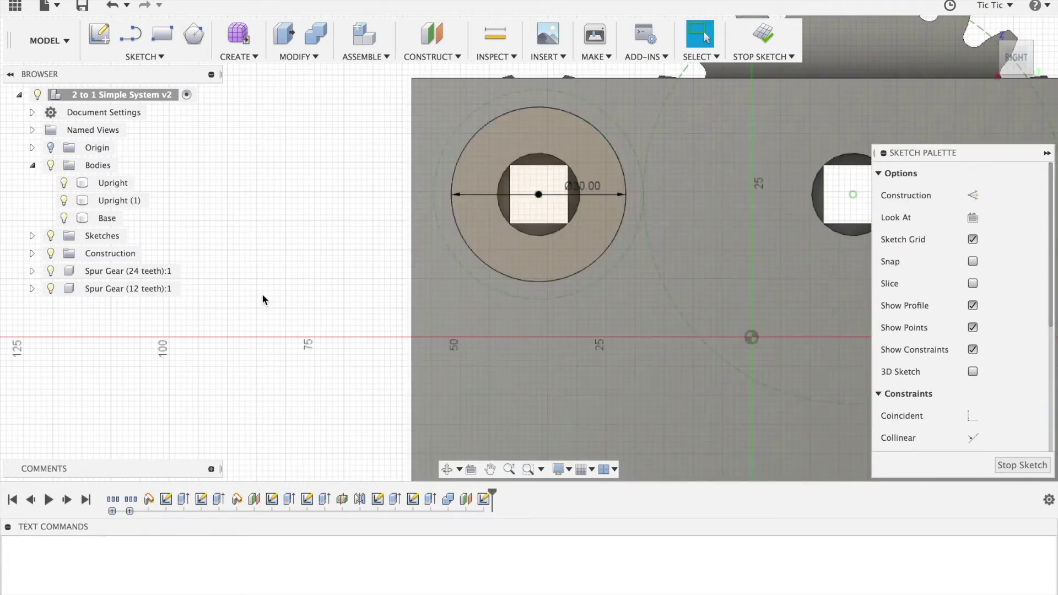
# - Draw a 15 mm diameter circle on the upright below the 30 mm circle
pyautogui.scroll(-2, 262, 293)
pyautogui.press('c')
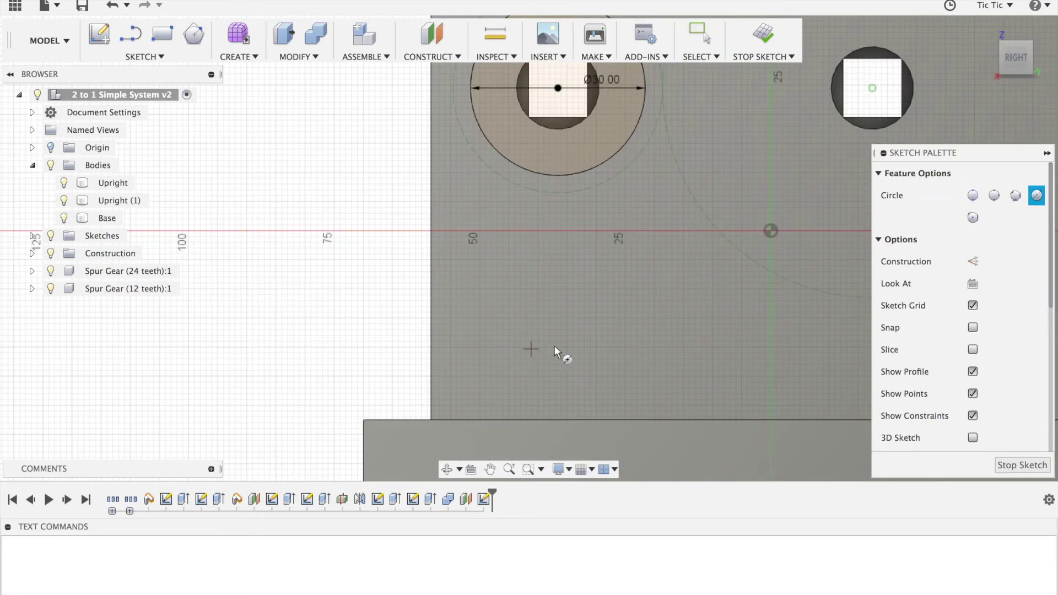
pyautogui.click(553, 314)
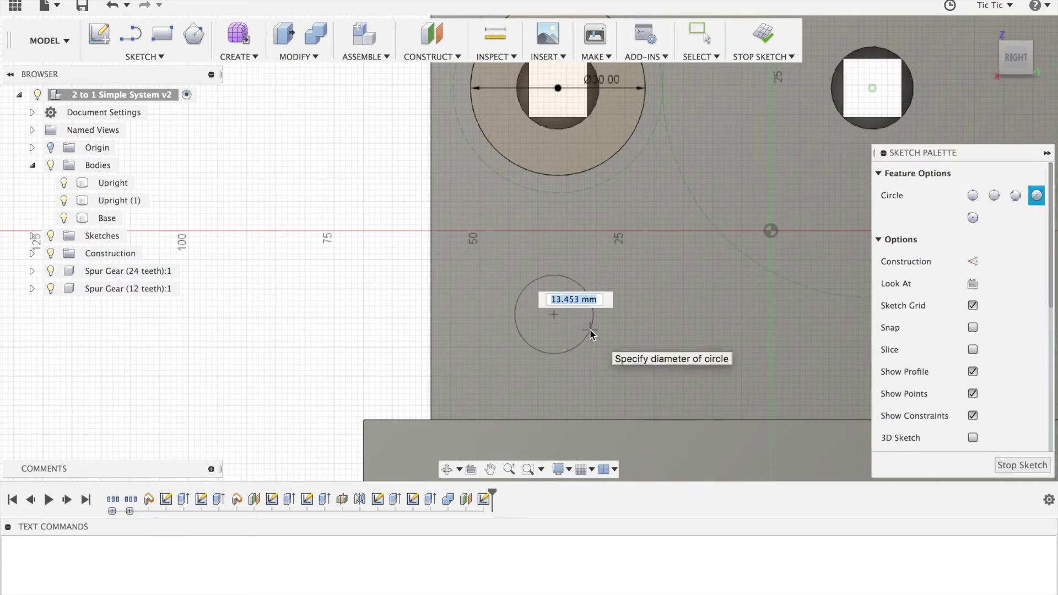
pyautogui.write('15')
pyautogui.press('Tab')
pyautogui.press('Return')
pyautogui.press('Escape')
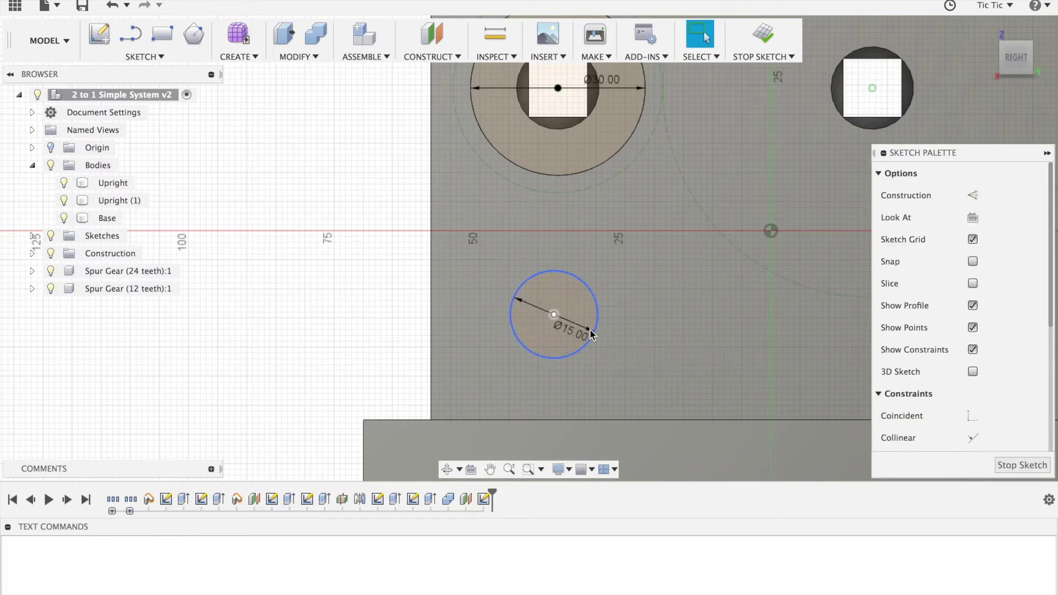
# - Align the centre of the 15 mm circle vertically with the centre of the 30 mm circle using a Horizontal/Vertical constraint
pyautogui.scroll(-4, 1021, 407)
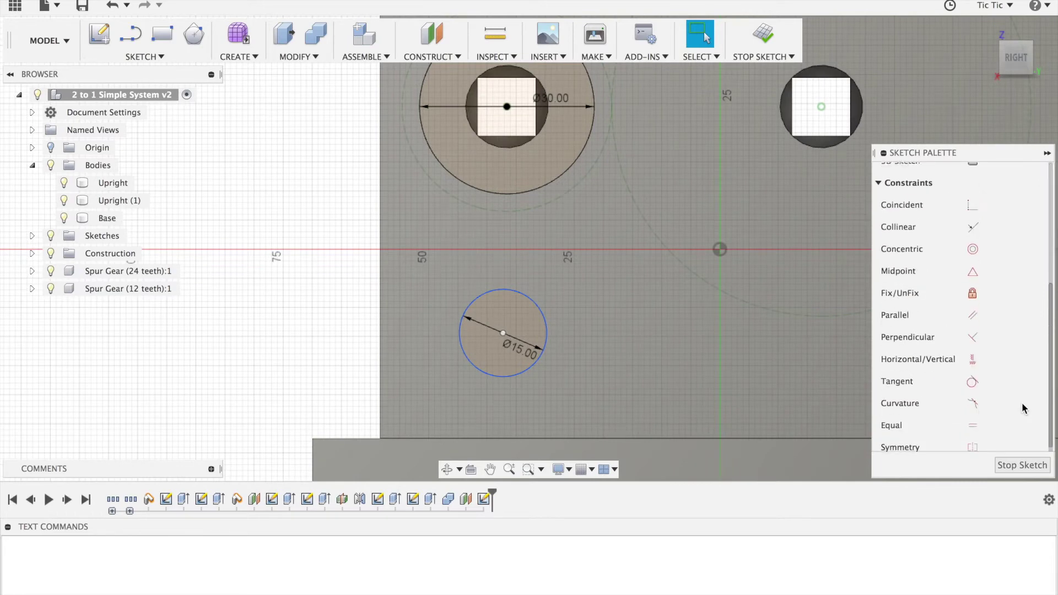
pyautogui.click(973, 359)
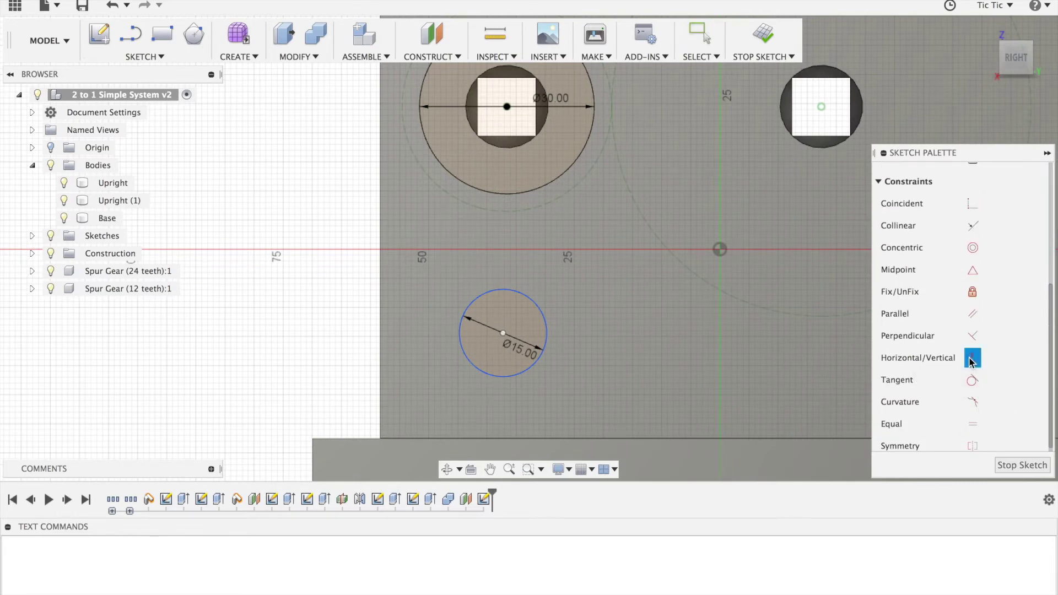
pyautogui.click(502, 332)
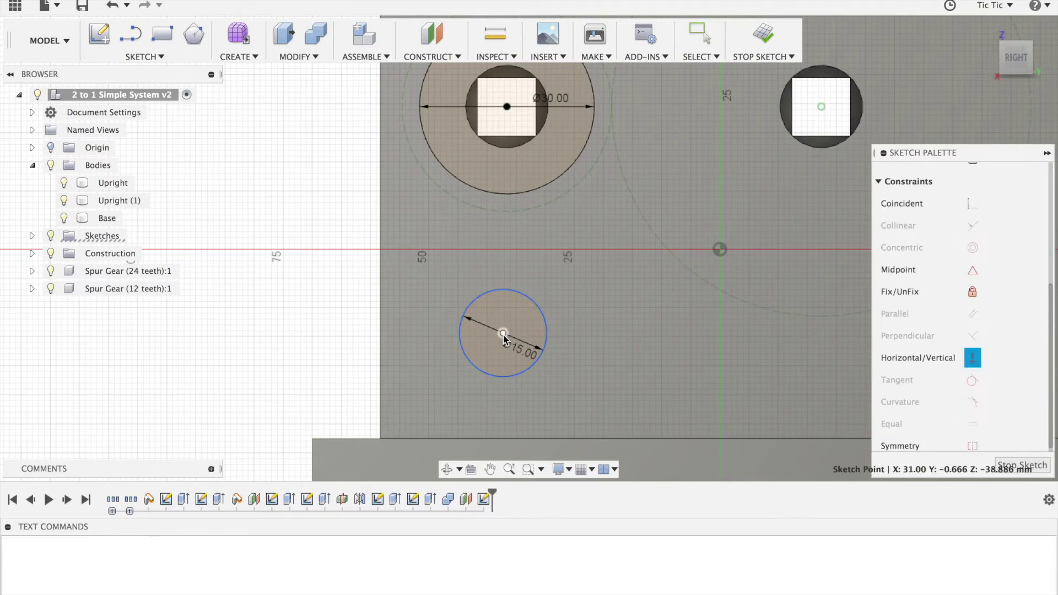
pyautogui.click(507, 106)
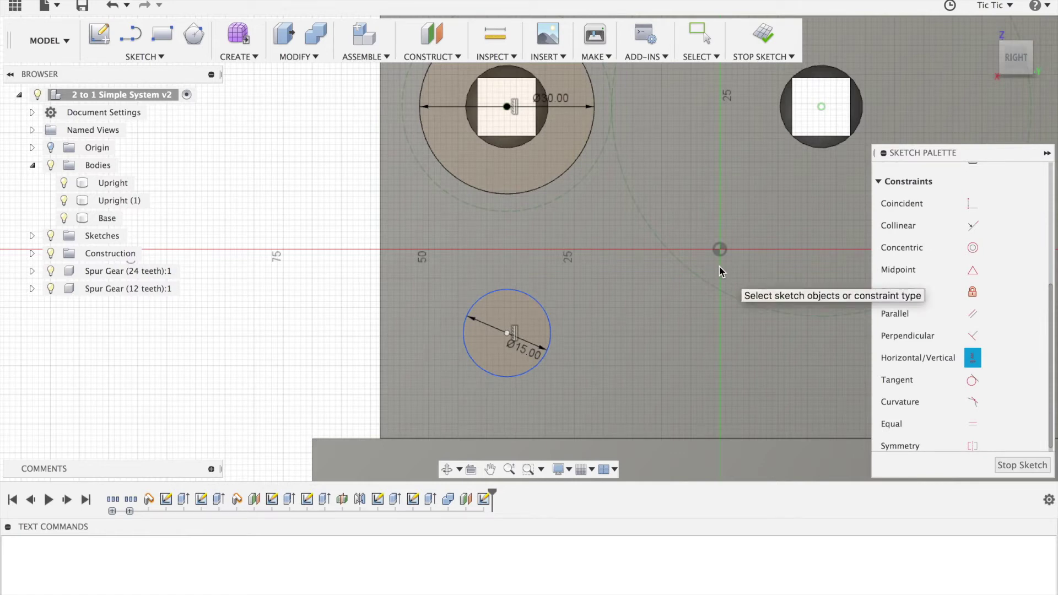
# - Try to connect the 30 mm and 15 mm circles with a slanted line on each side
pyautogui.press('l')
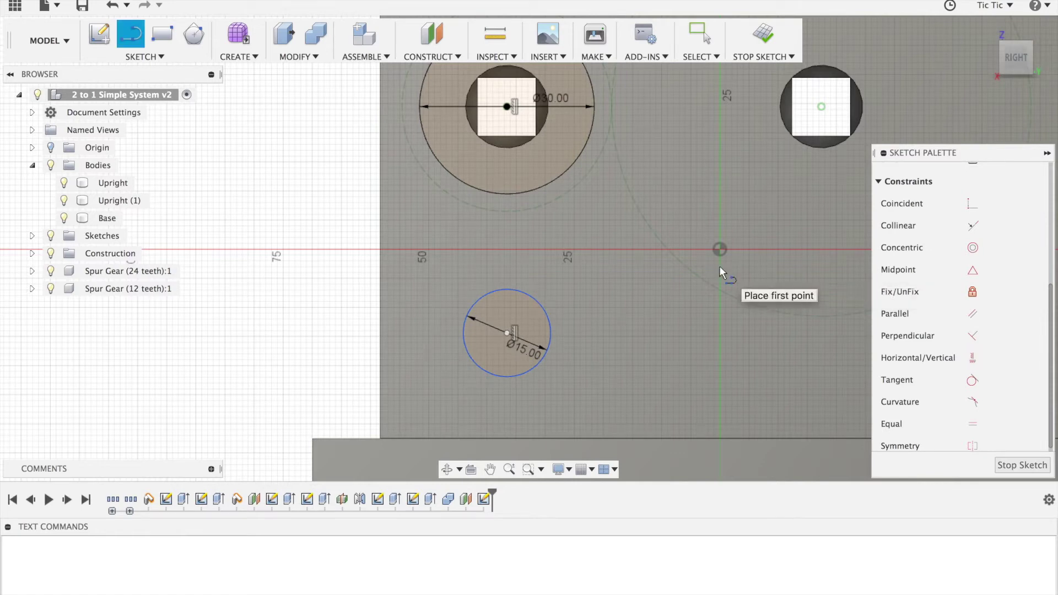
pyautogui.click(522, 290)
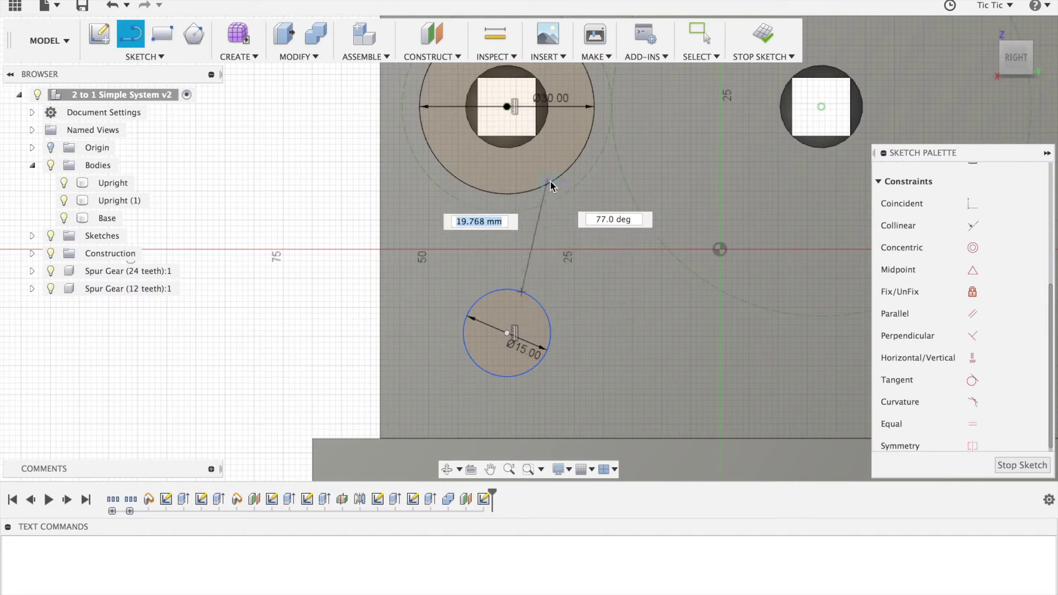
pyautogui.click(547, 180)
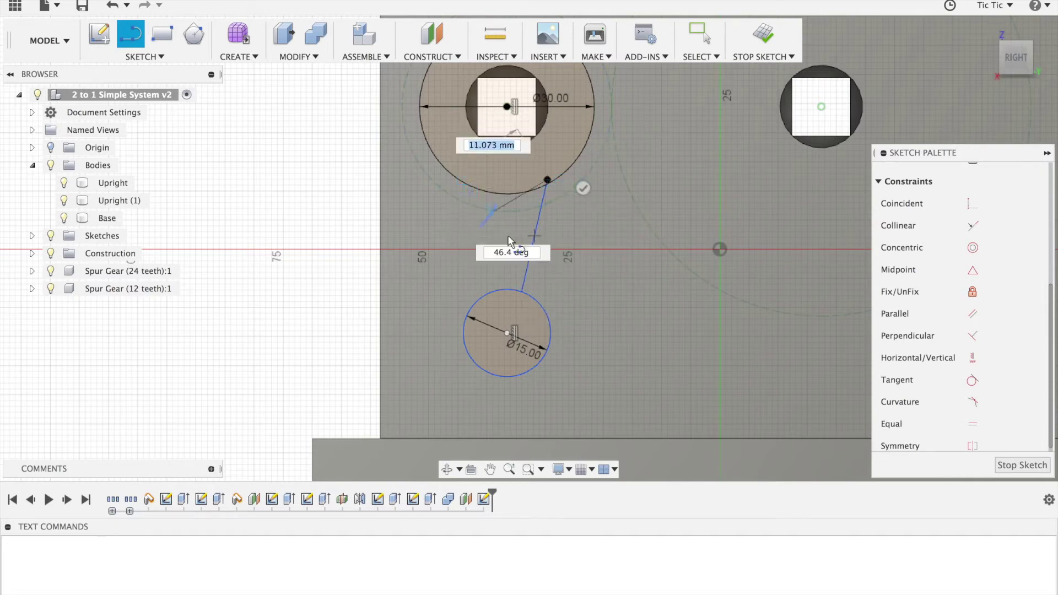
pyautogui.press('Escape')
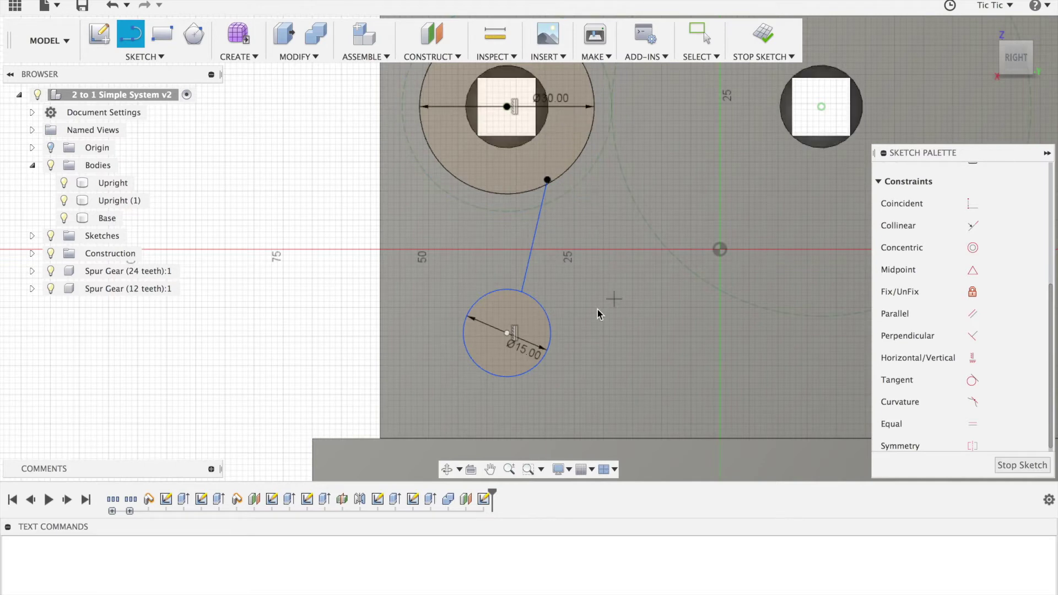
pyautogui.click(466, 182)
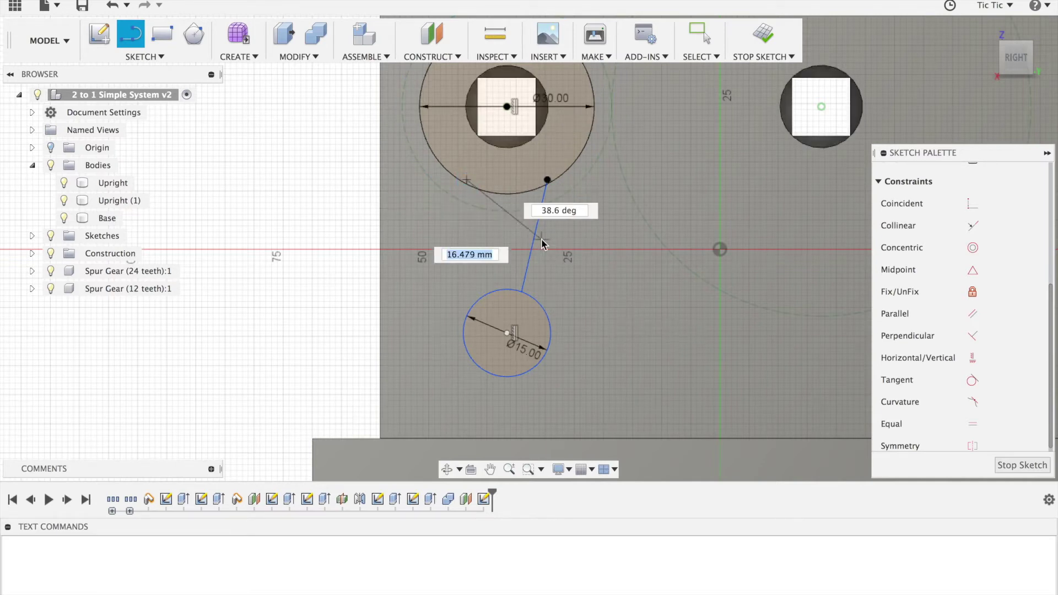
pyautogui.click(488, 298)
pyautogui.scroll(2, 587, 277)
pyautogui.scroll(2, 587, 276)
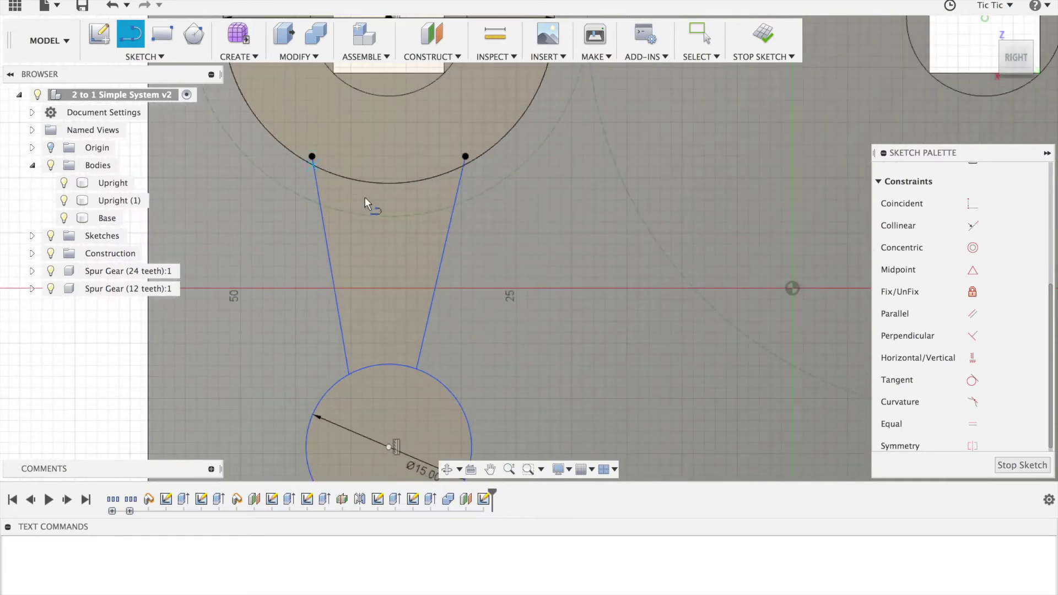
# - Undo the two lines drawn between the circles
pyautogui.press('Escape')
pyautogui.hotkey('ctrl', 'z')
pyautogui.hotkey('ctrl', 'z')
# - Hide both the 24-tooth and 12-tooth spur gear components
pyautogui.click(62, 367)
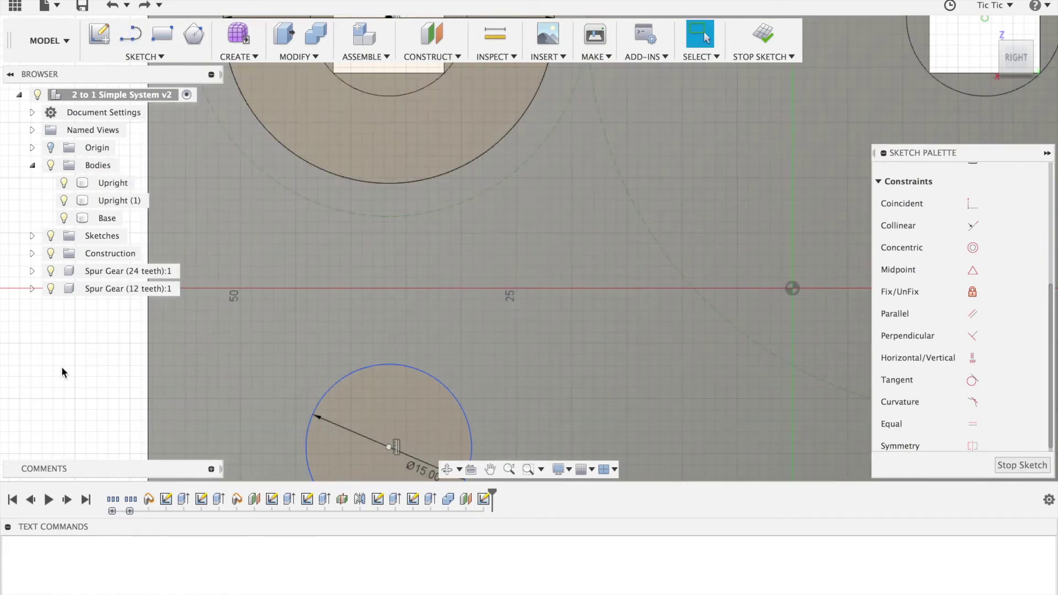
pyautogui.click(50, 287)
# - Draw two separate lines tapering from the lower edge of the 30 mm circle to the upper edge of the 15 mm circle
pyautogui.hscroll(-2, 71, 375)
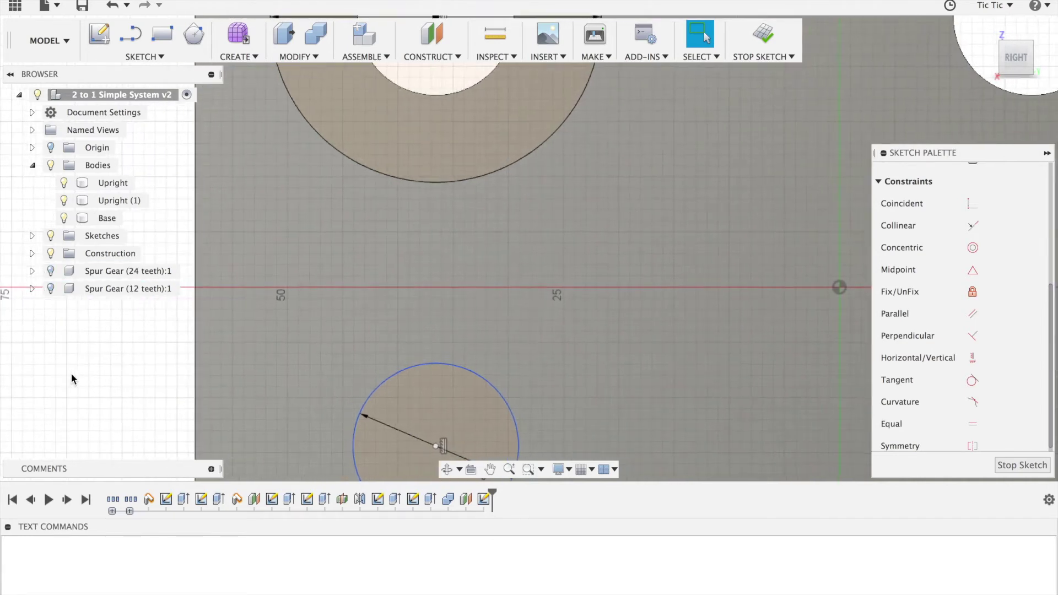
pyautogui.hscroll(-1, 72, 379)
pyautogui.scroll(-5, 71, 379)
pyautogui.scroll(2, 72, 379)
pyautogui.scroll(1, 71, 378)
pyautogui.press('l')
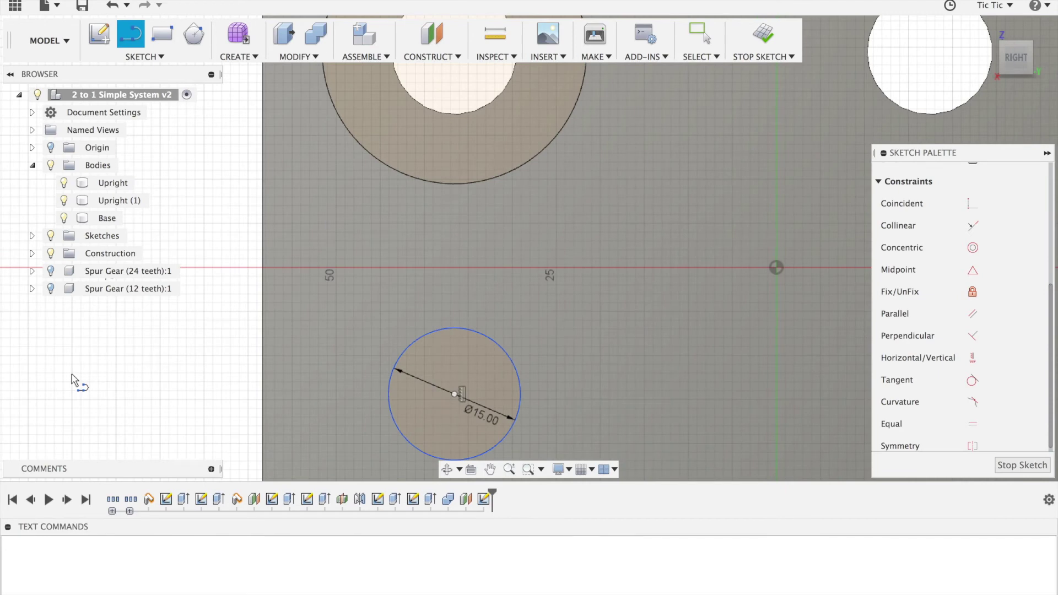
pyautogui.click(374, 157)
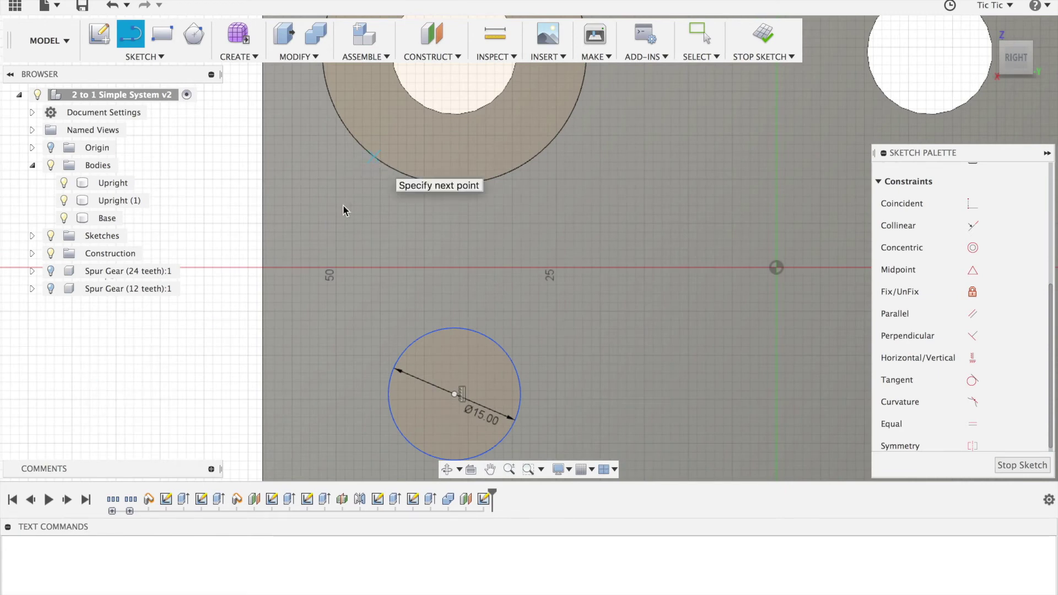
pyautogui.doubleClick(414, 352)
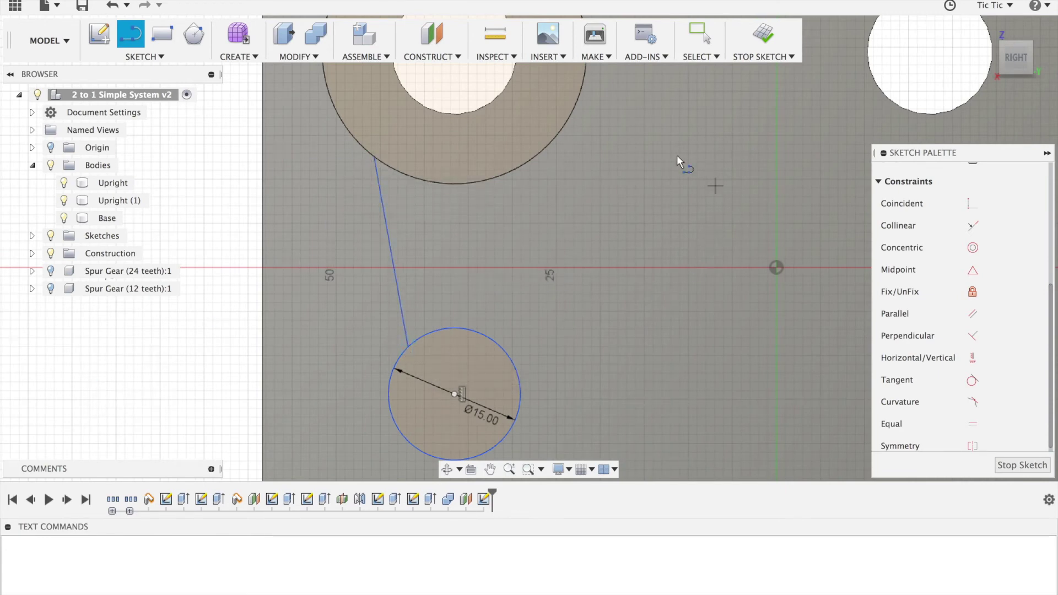
pyautogui.click(547, 145)
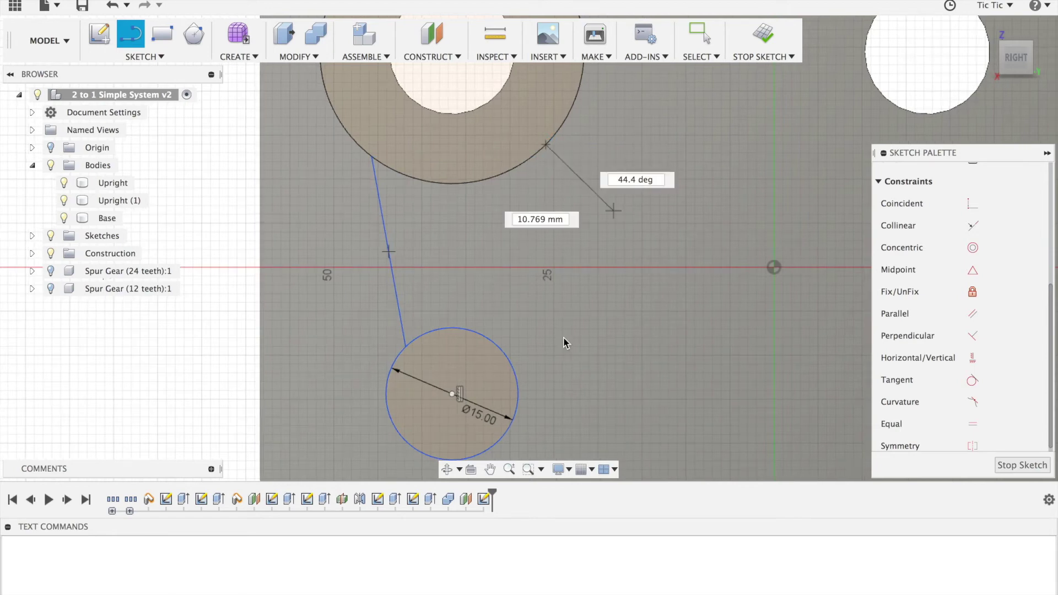
pyautogui.doubleClick(500, 345)
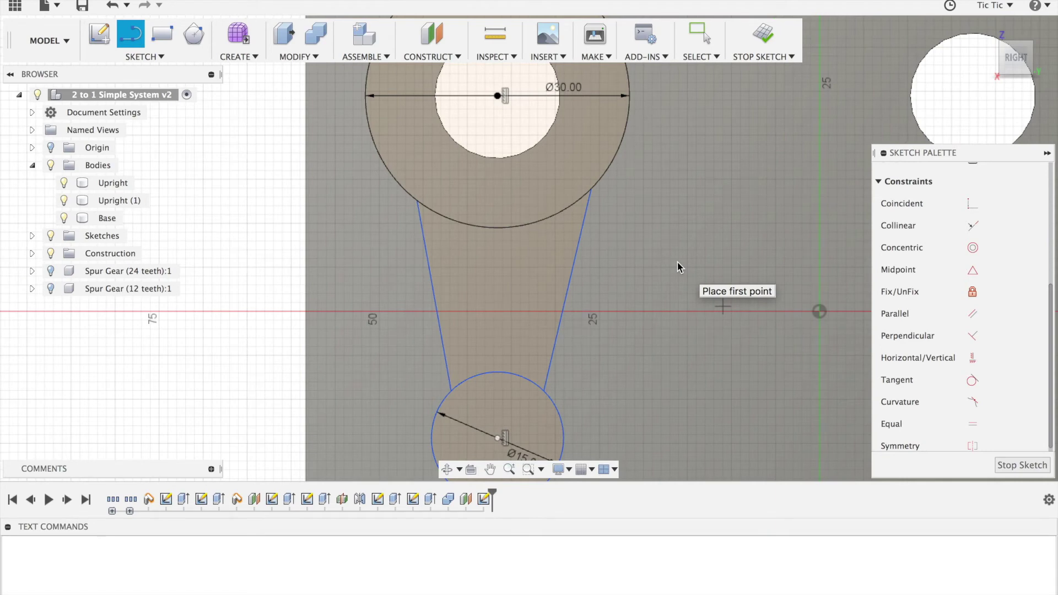
# - Apply Horizontal/Vertical constraints to level the two lines' upper endpoints with each other and their lower endpoints with each other
pyautogui.scroll(-1, 987, 378)
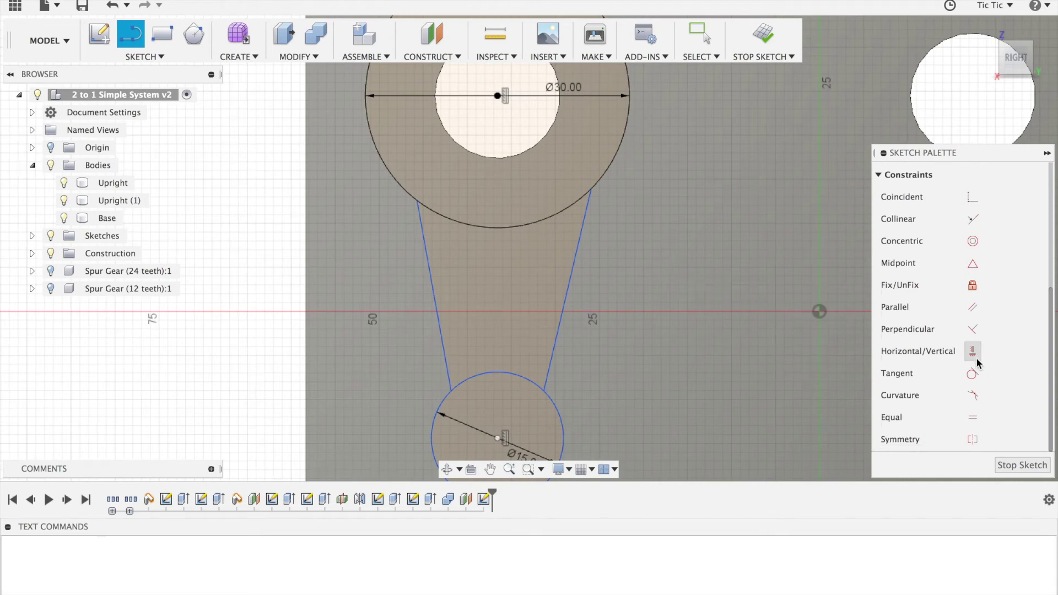
pyautogui.click(973, 351)
pyautogui.click(591, 189)
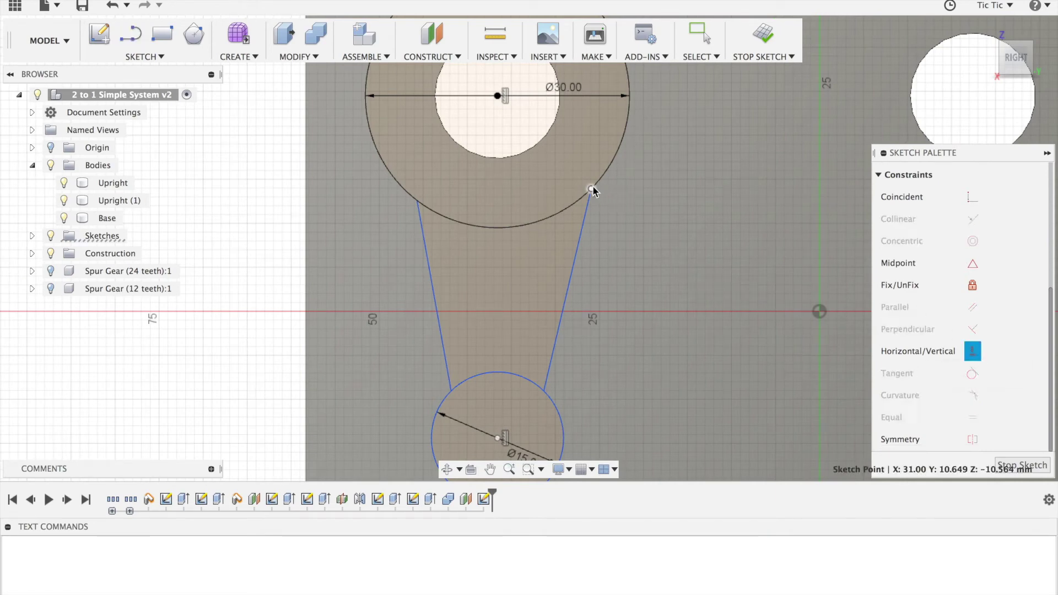
pyautogui.click(417, 201)
pyautogui.click(543, 391)
pyautogui.click(451, 391)
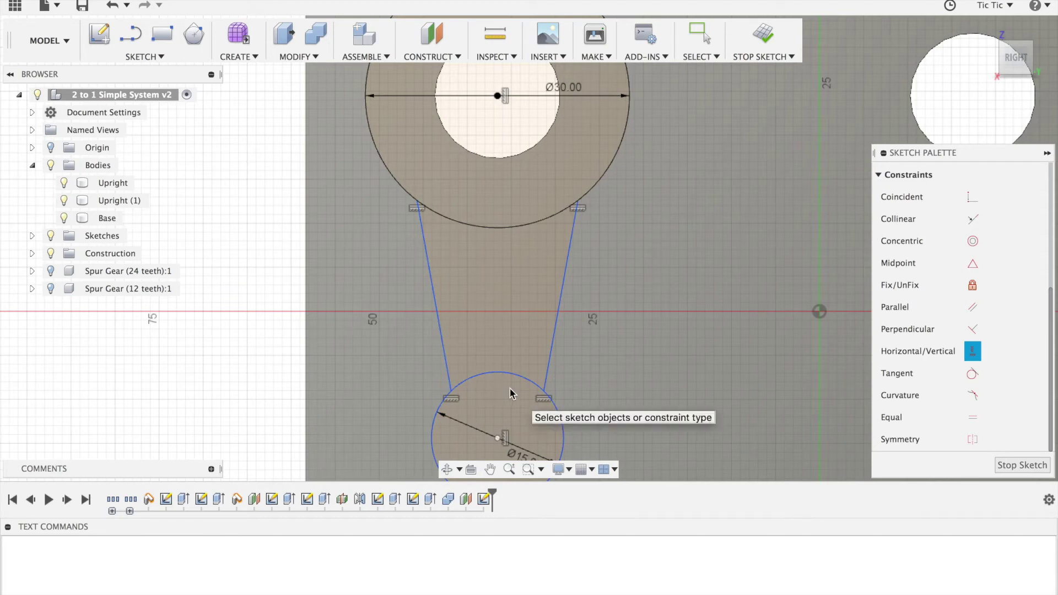
pyautogui.scroll(-3, 510, 389)
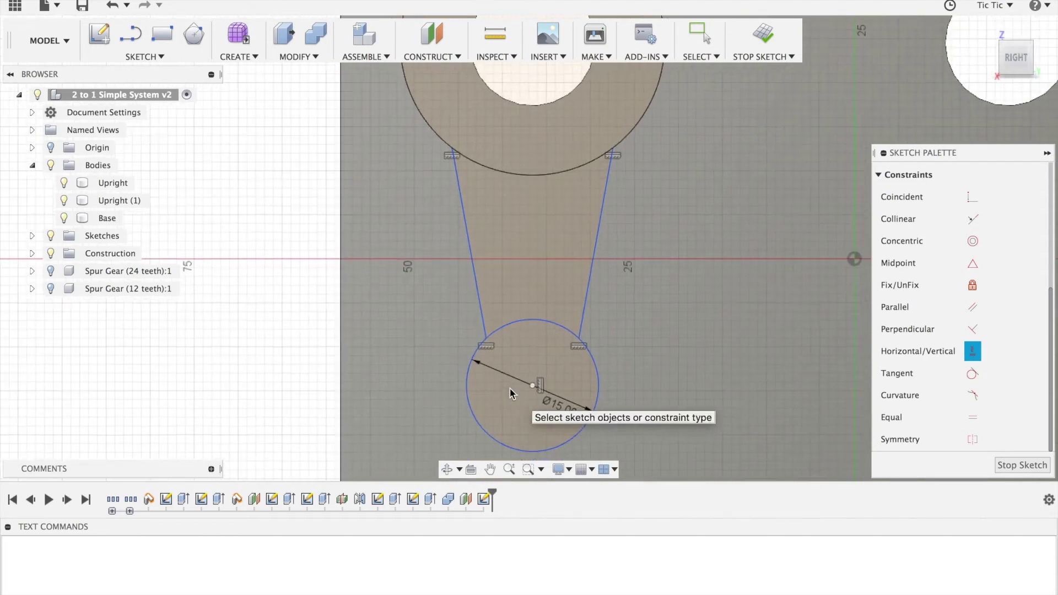
# - Dimension the vertical distance from the 30 mm circle's center to the tapered lines' upper endpoints as 12 mm
pyautogui.scroll(3, 510, 388)
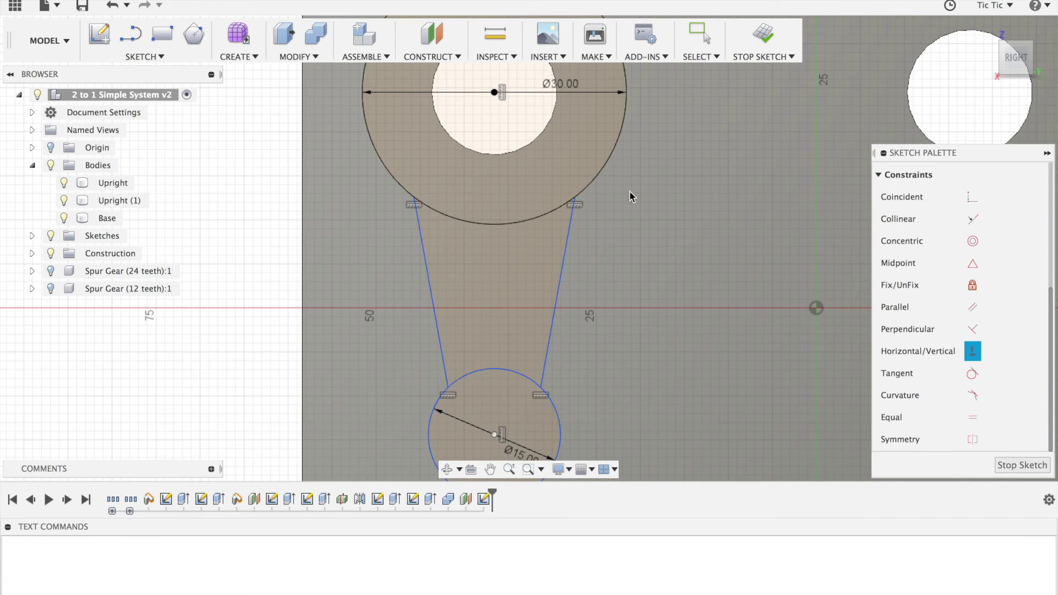
pyautogui.press('d')
pyautogui.click(574, 198)
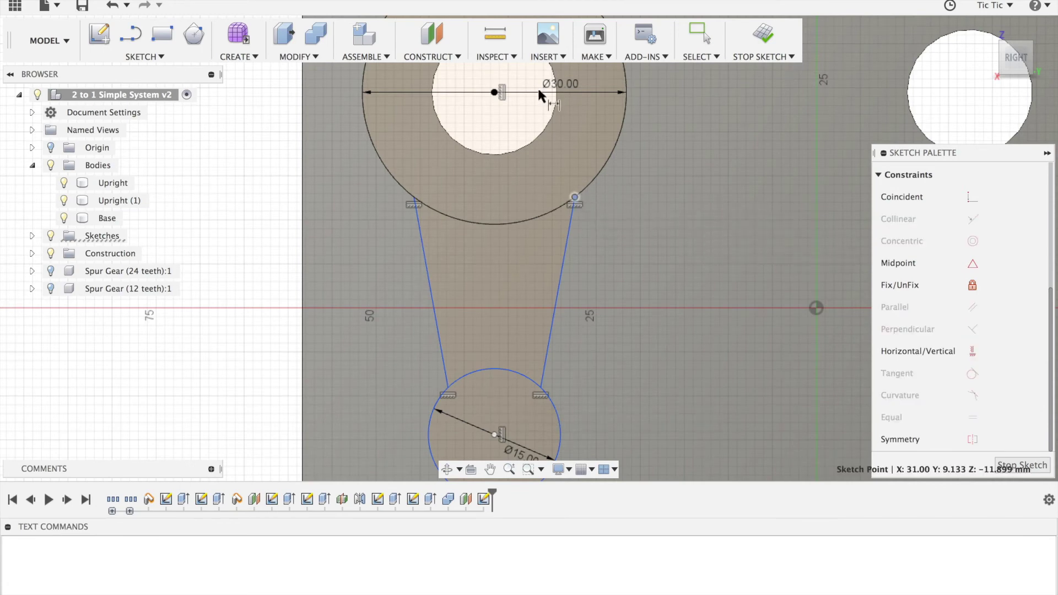
pyautogui.click(494, 92)
pyautogui.click(665, 132)
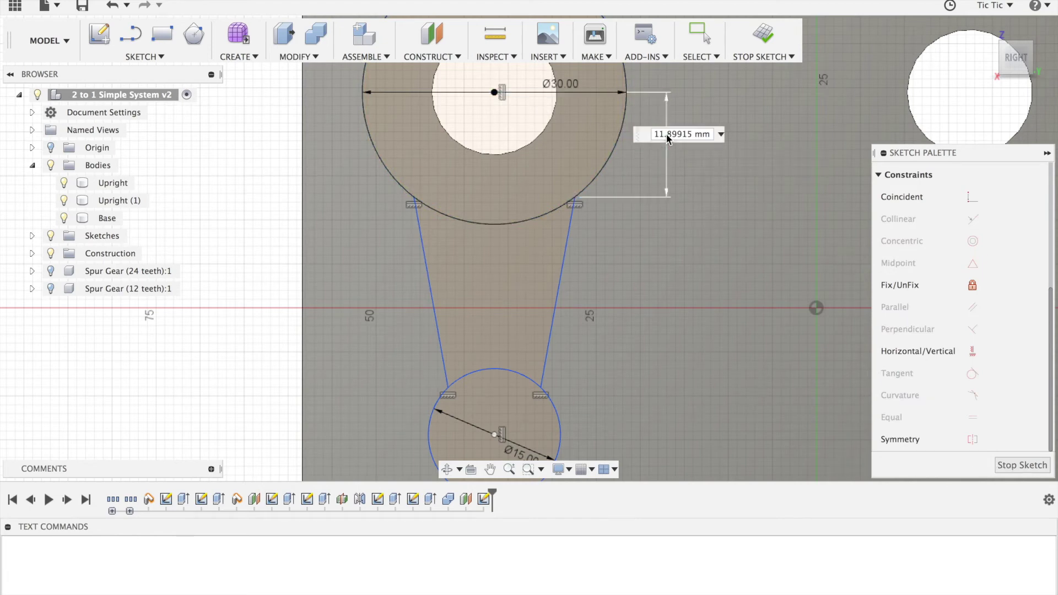
pyautogui.write('12')
pyautogui.press('Return')
# - Dimension the vertical distance between the centers of the 30 mm and 15 mm circles as 40 mm
pyautogui.scroll(-3, 671, 298)
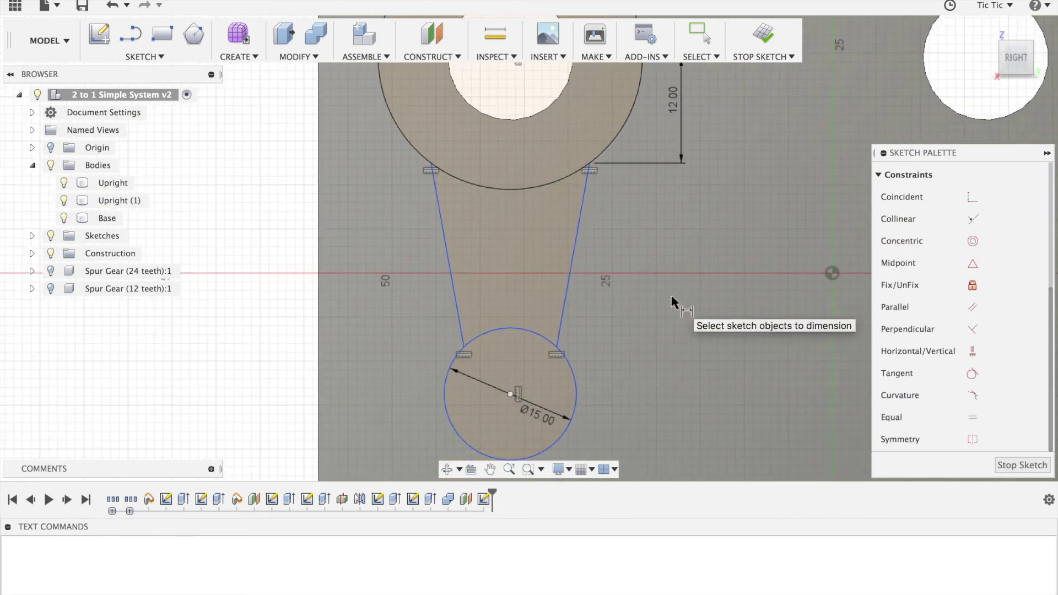
pyautogui.scroll(1, 671, 298)
pyautogui.click(510, 395)
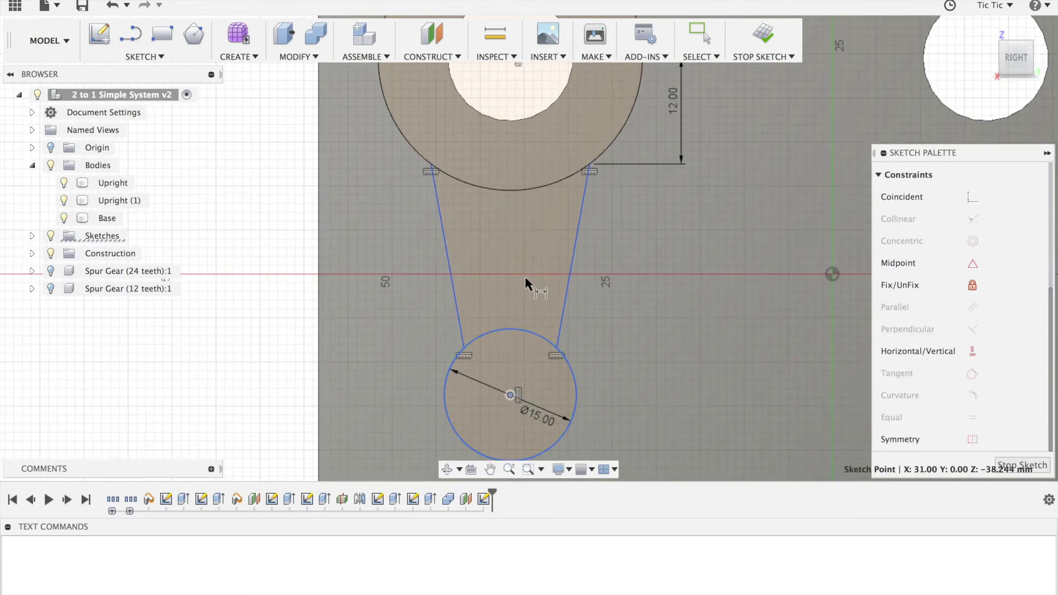
pyautogui.scroll(2, 523, 286)
pyautogui.click(517, 104)
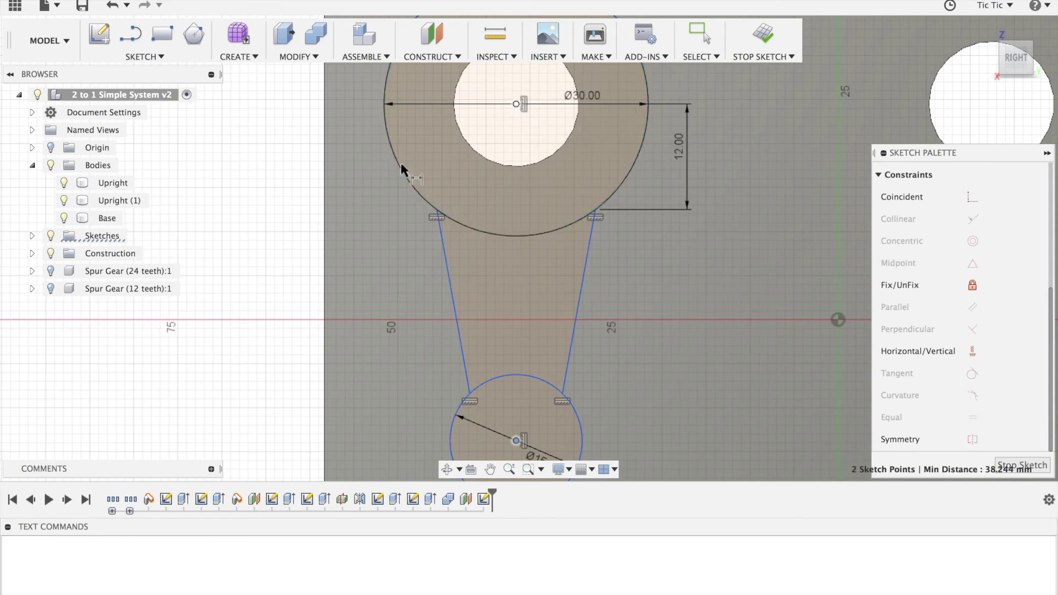
pyautogui.click(270, 187)
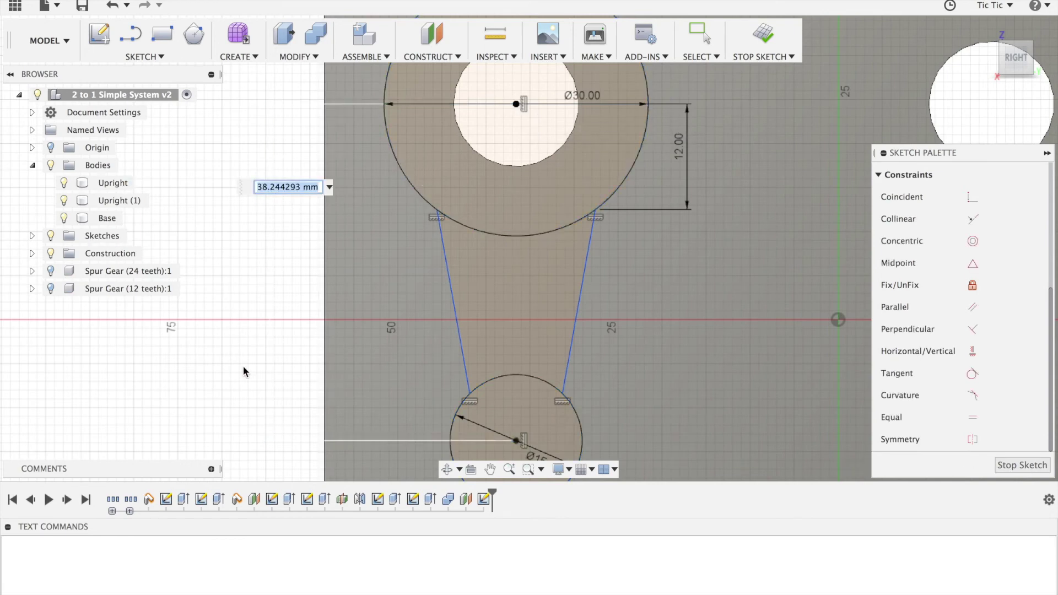
pyautogui.write('40')
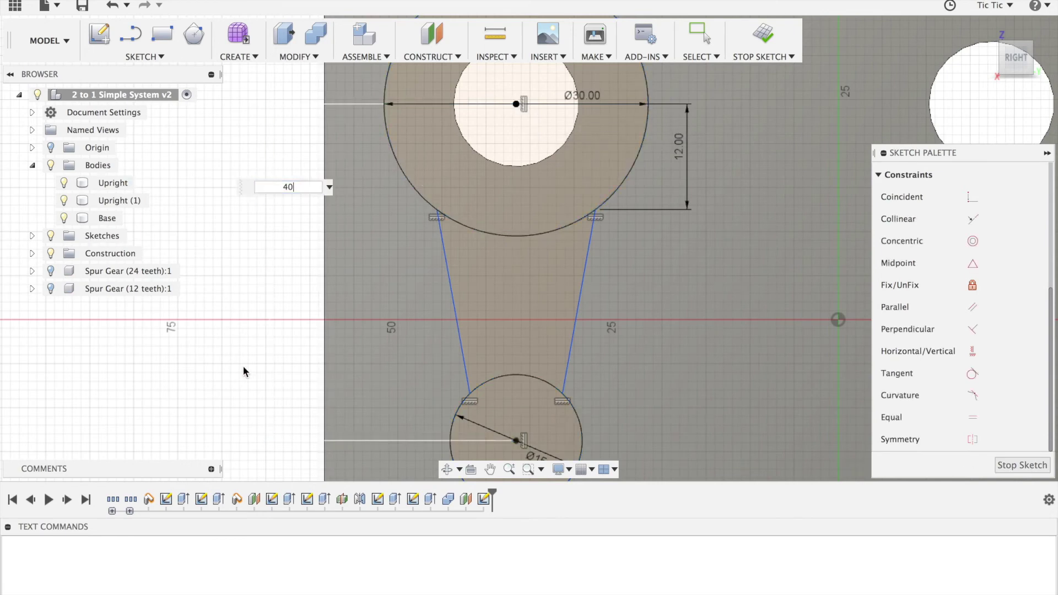
pyautogui.press('Return')
# - Dimension the vertical distance from the 15 mm circle's center to the tapered lines' lower endpoints as 6 mm
pyautogui.scroll(-5, 243, 367)
pyautogui.scroll(-2, 243, 367)
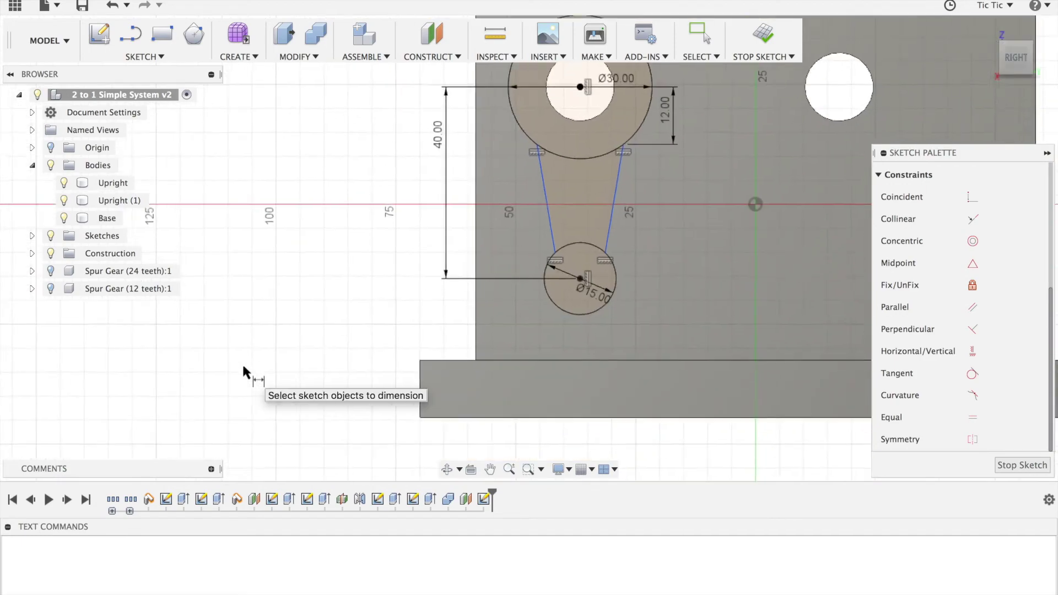
pyautogui.scroll(2, 243, 367)
pyautogui.hscroll(3, 243, 367)
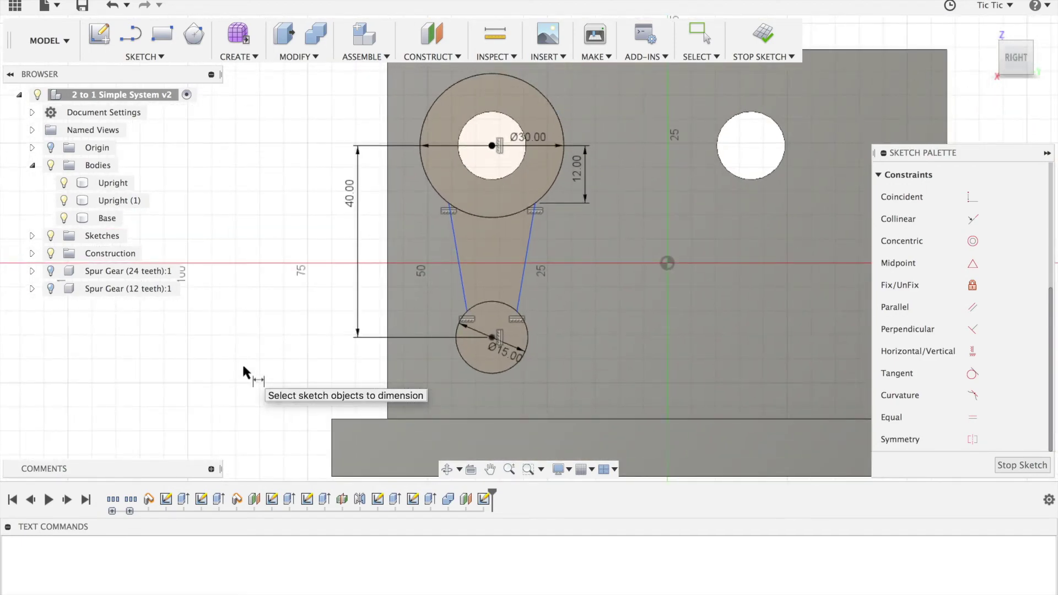
pyautogui.scroll(5, 243, 367)
pyautogui.scroll(-2, 243, 367)
pyautogui.hscroll(-1, 243, 367)
pyautogui.press('Escape')
pyautogui.click(480, 365)
pyautogui.click(432, 317)
pyautogui.press('d')
pyautogui.click(342, 329)
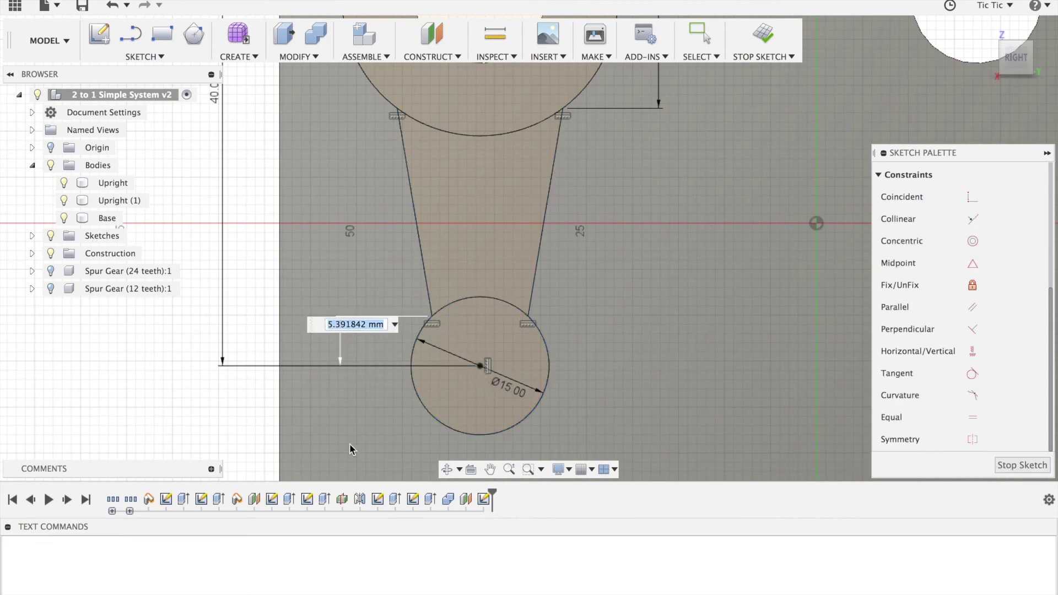
pyautogui.write('6')
pyautogui.press('Return')
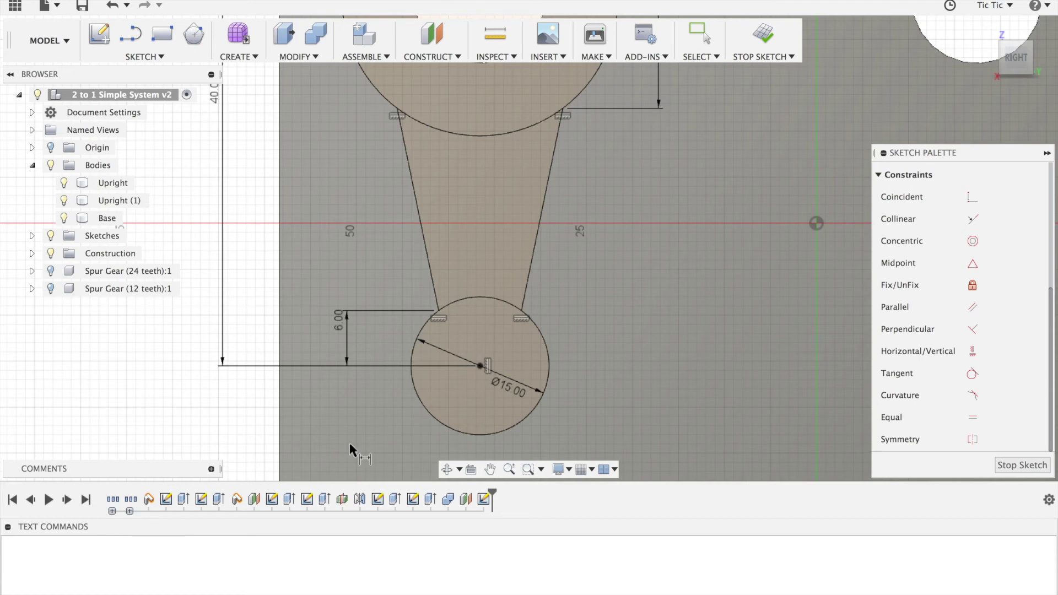
# - Trim the arcs of the 30 mm and 15 mm circles that lie between the two tapered lines
pyautogui.scroll(2, 450, 263)
pyautogui.hscroll(-2, 450, 262)
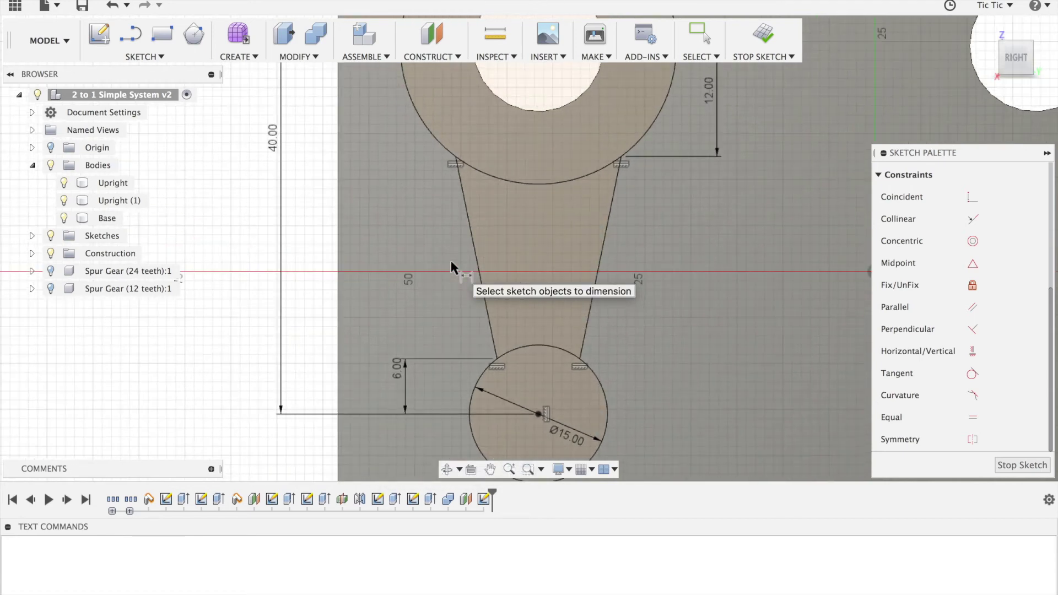
pyautogui.scroll(-4, 451, 268)
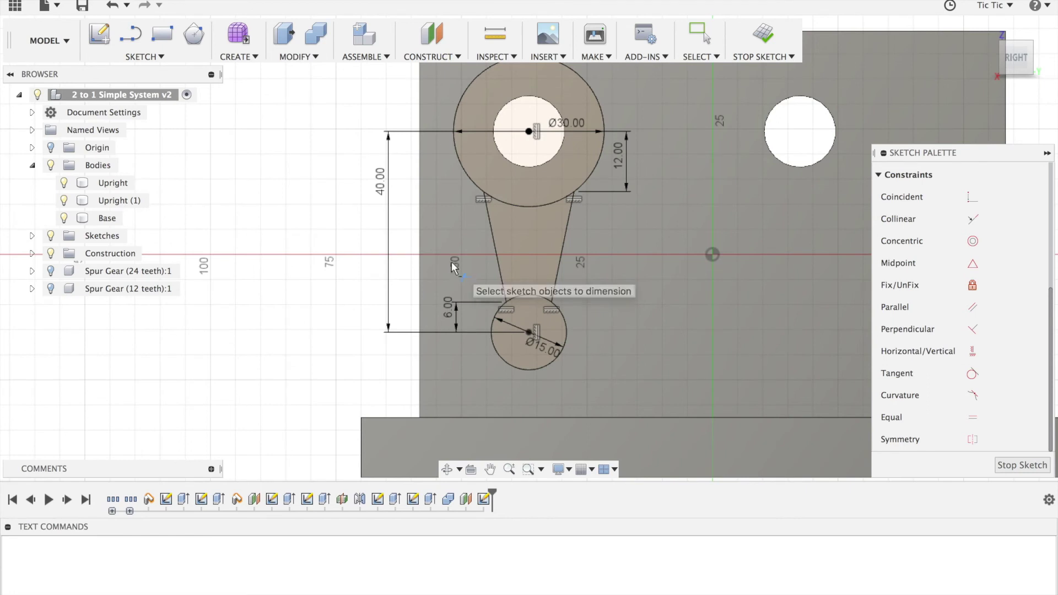
pyautogui.press('t')
pyautogui.click(527, 210)
pyautogui.click(526, 209)
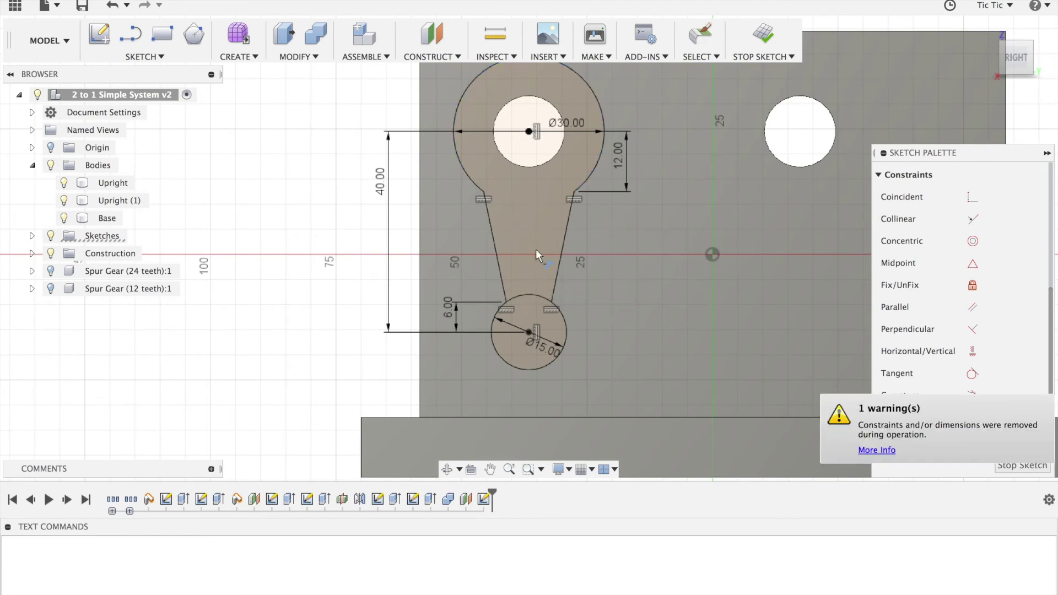
pyautogui.click(530, 294)
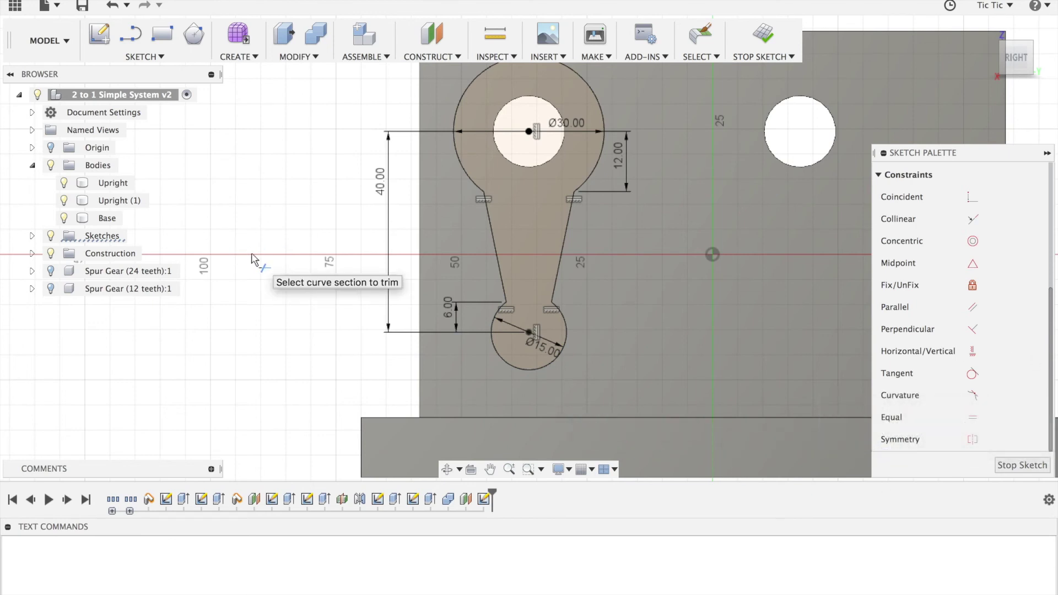
# - Show both spur gear components and project the four edges of the 12-tooth gear's square hole into the crank sketch
pyautogui.click(50, 288)
pyautogui.click(50, 271)
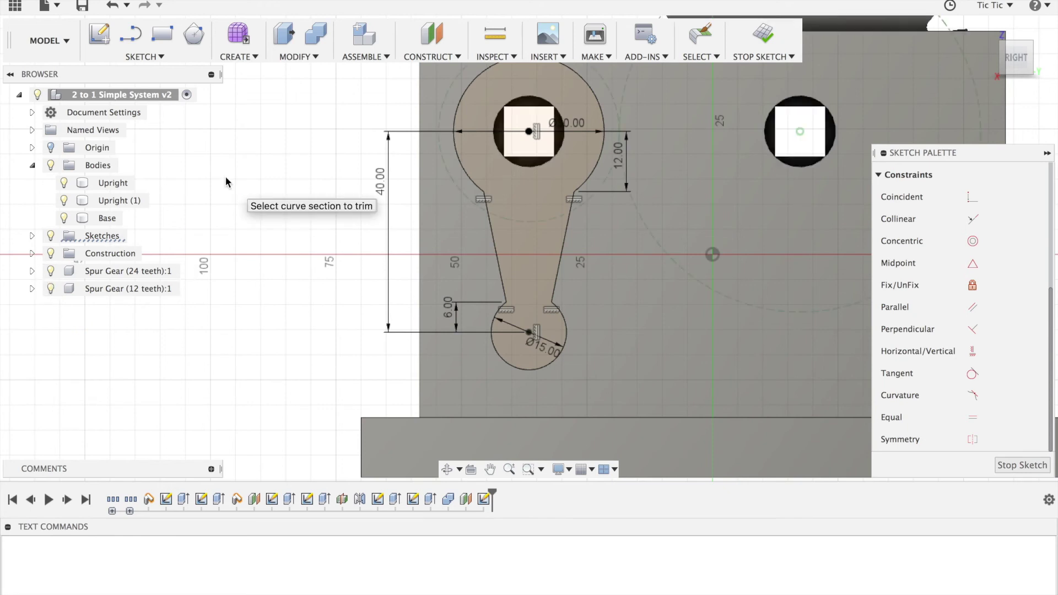
pyautogui.press('p')
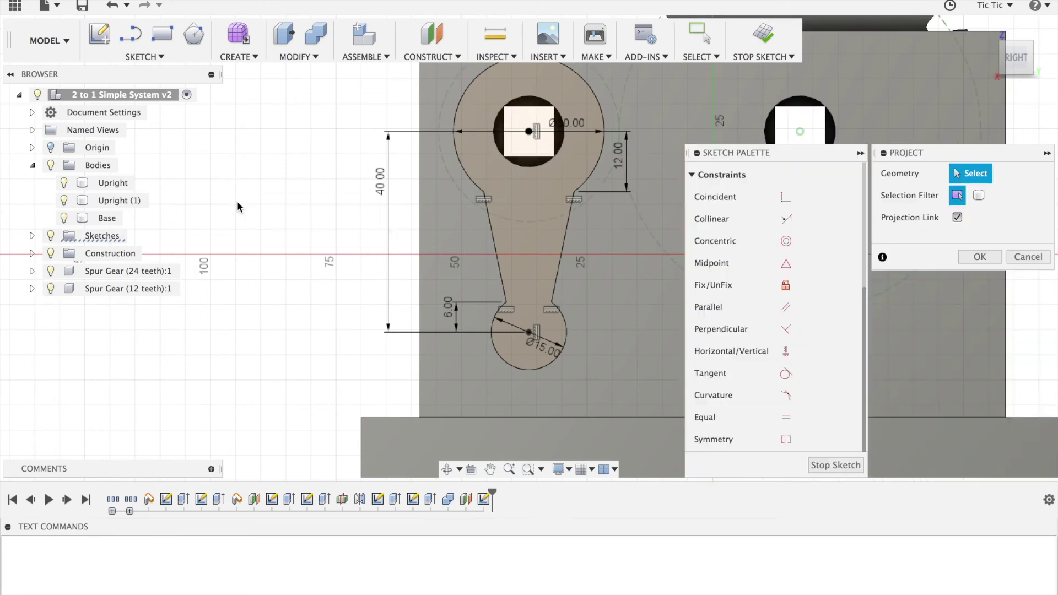
pyautogui.click(505, 138)
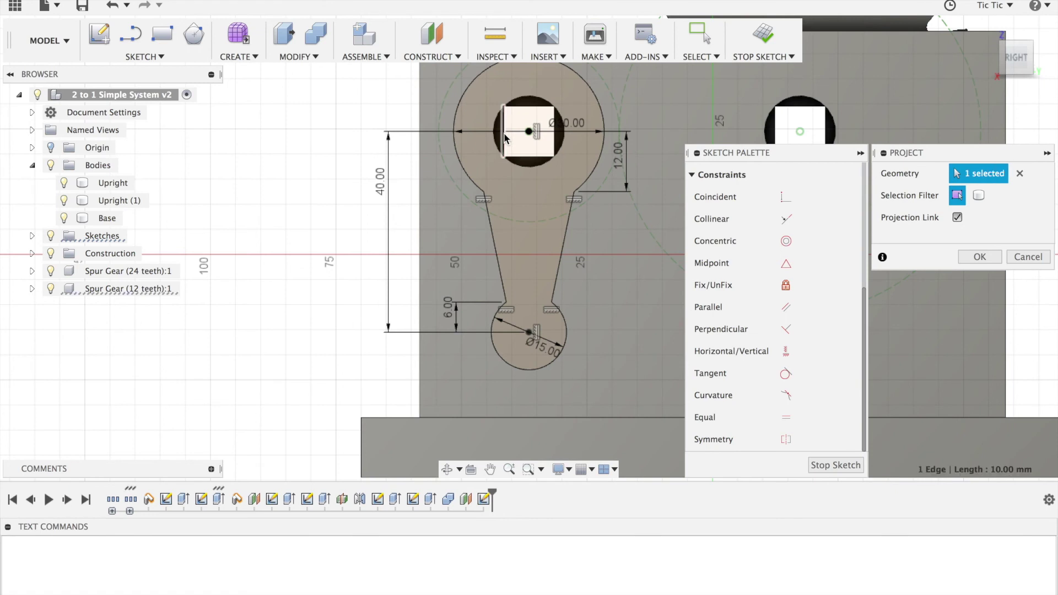
pyautogui.click(526, 107)
pyautogui.click(552, 134)
pyautogui.click(529, 158)
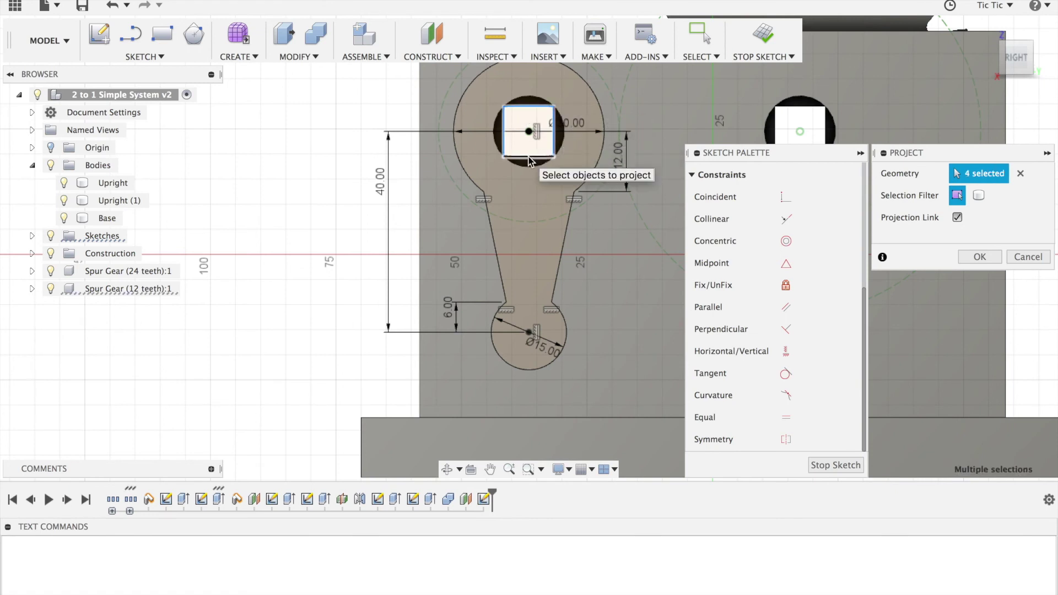
pyautogui.click(980, 257)
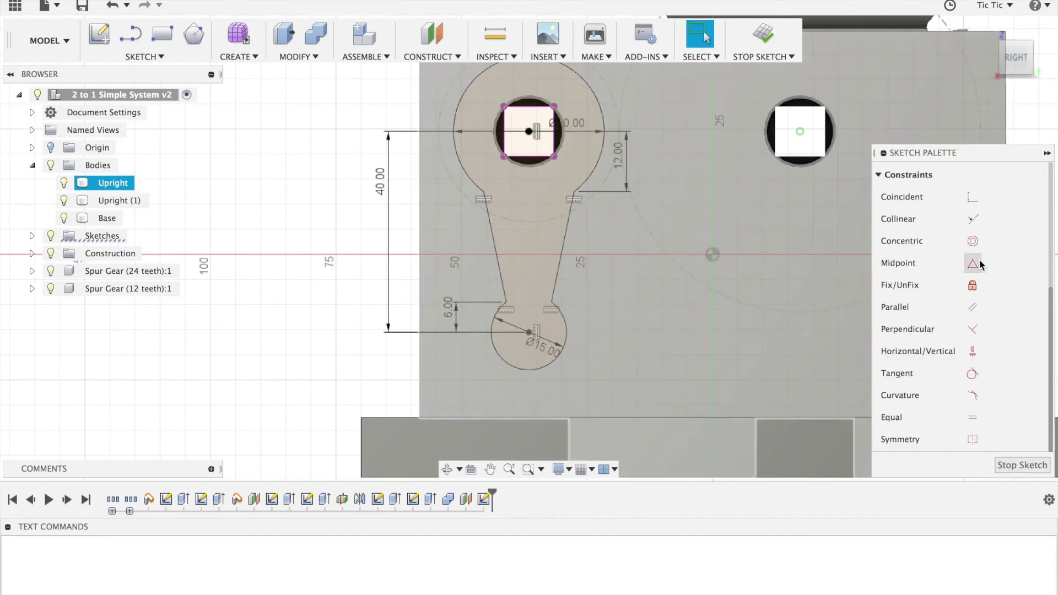
# - Finish the sketch and extrude the crank profile around the square hole 12 mm as a new body
pyautogui.click(763, 38)
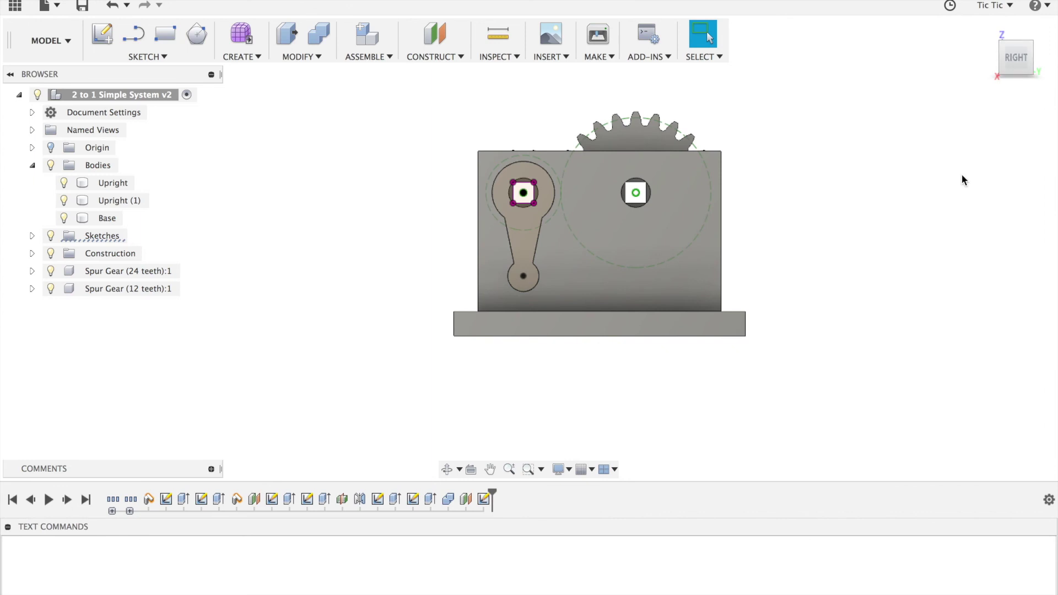
pyautogui.click(287, 34)
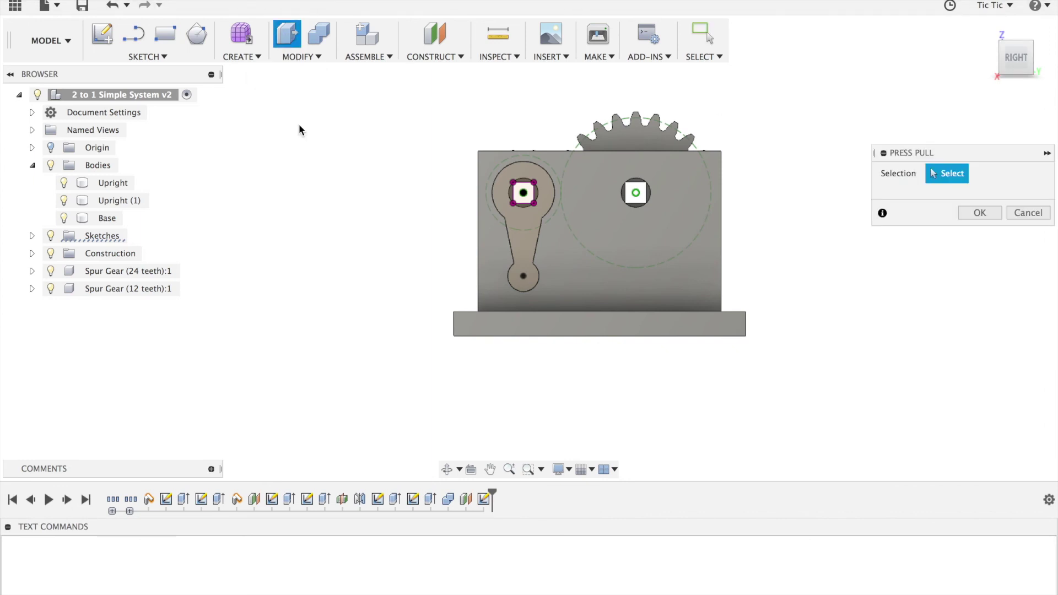
pyautogui.click(501, 196)
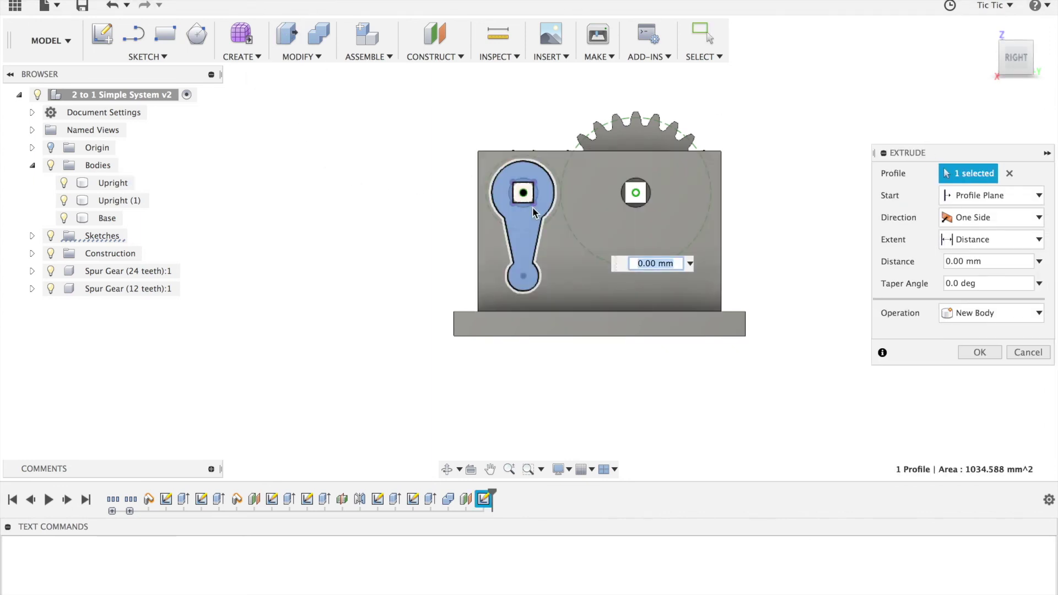
pyautogui.write('12')
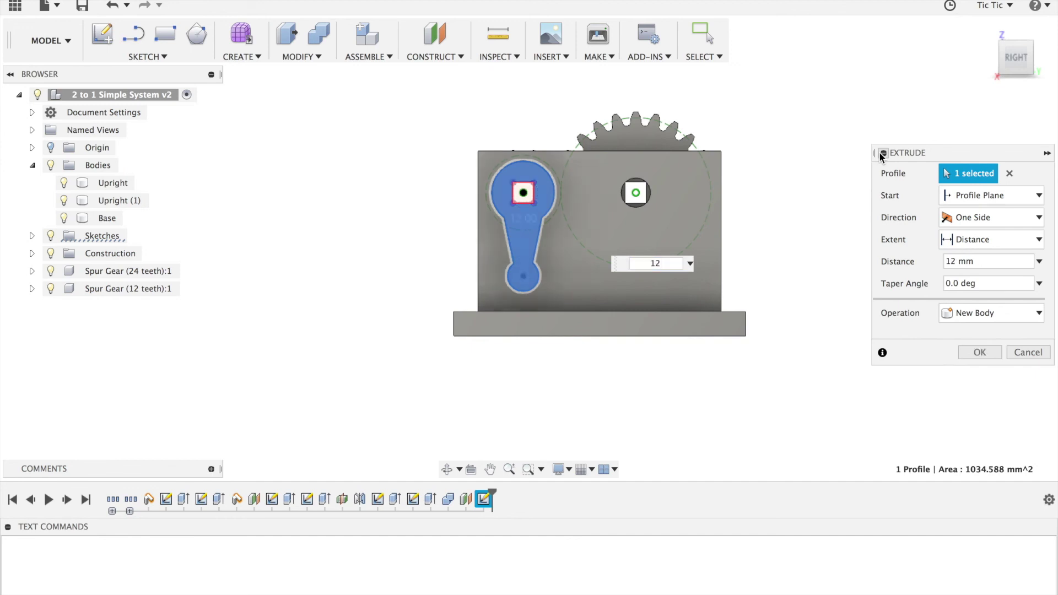
pyautogui.press('Return')
pyautogui.moveTo(988, 65)
pyautogui.mouseDown()
pyautogui.moveTo(953, 70)
pyautogui.moveTo(974, 70)
pyautogui.moveTo(965, 84)
pyautogui.mouseUp()
pyautogui.hscroll(5, 880, 166)
pyautogui.scroll(3, 881, 164)
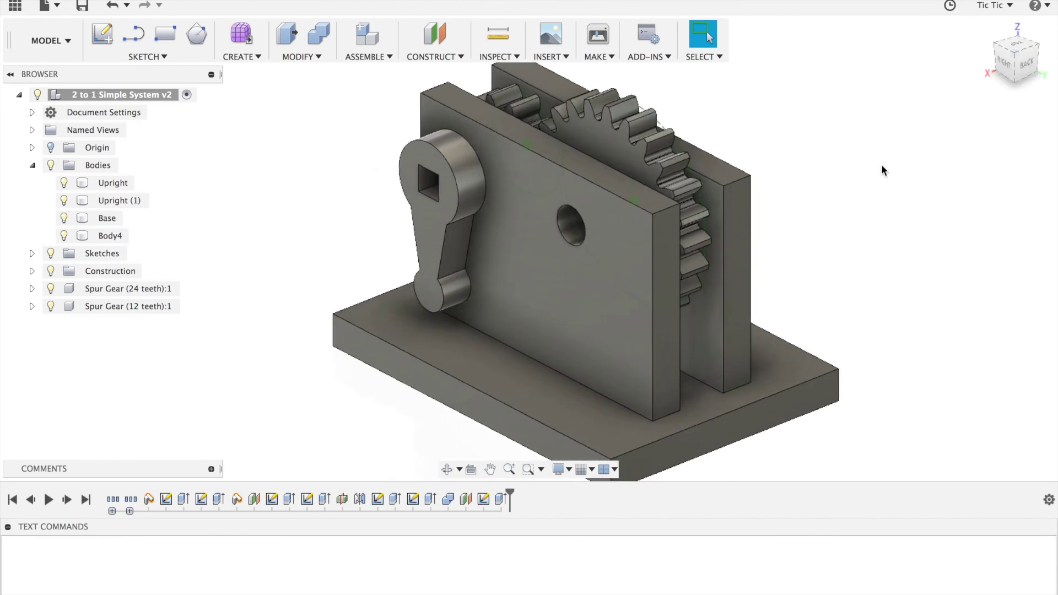